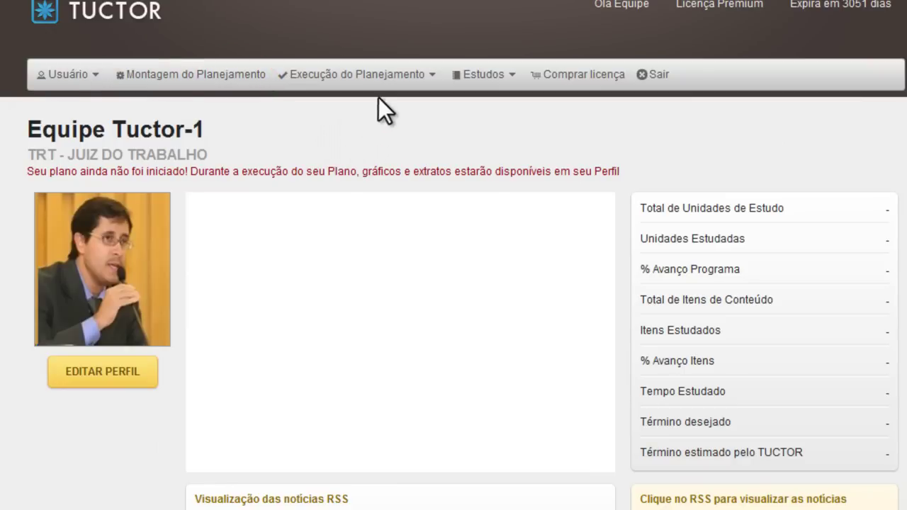
Step: In Montagem do Planejamento, start registering an existing plan automatically and set the plan type to Concurso
left_click(383, 79)
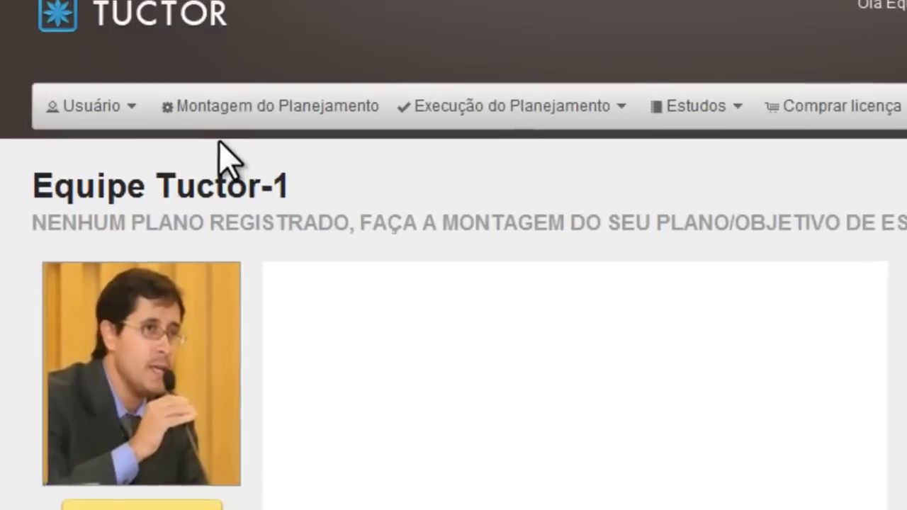
left_click(229, 92)
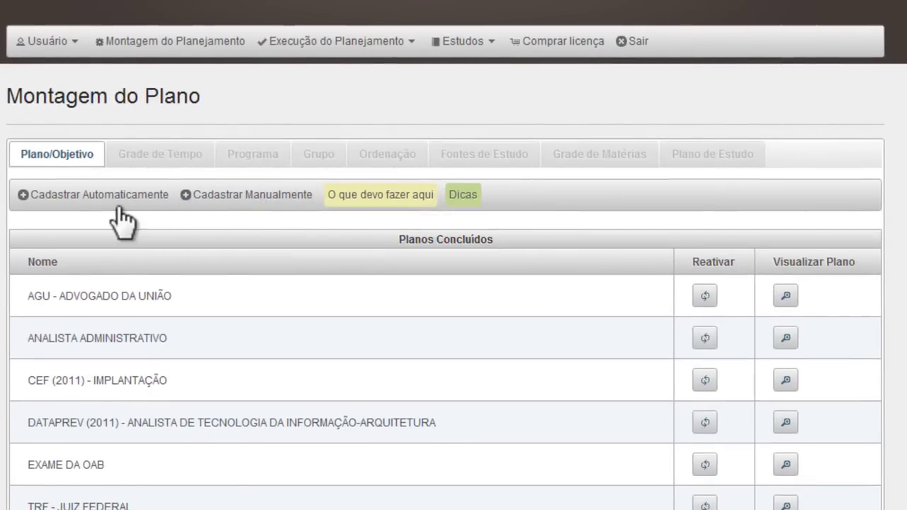
left_click(119, 207)
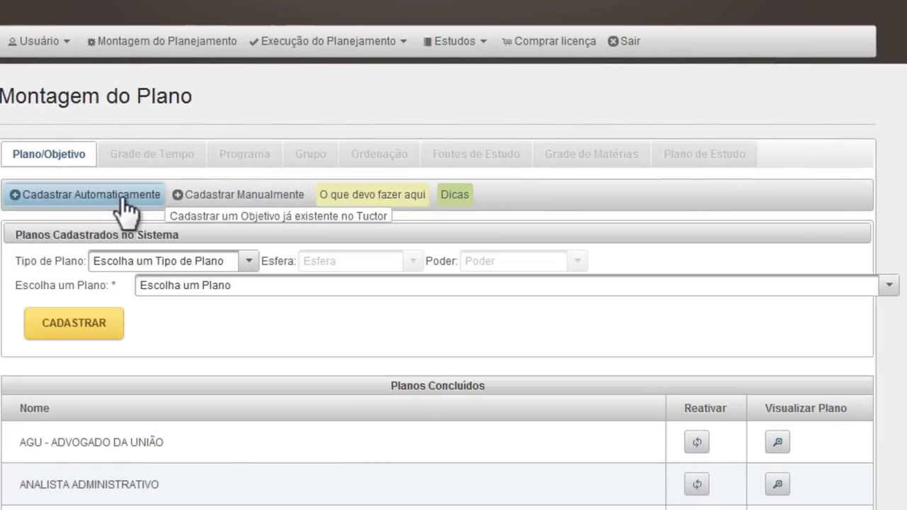
left_click(255, 261)
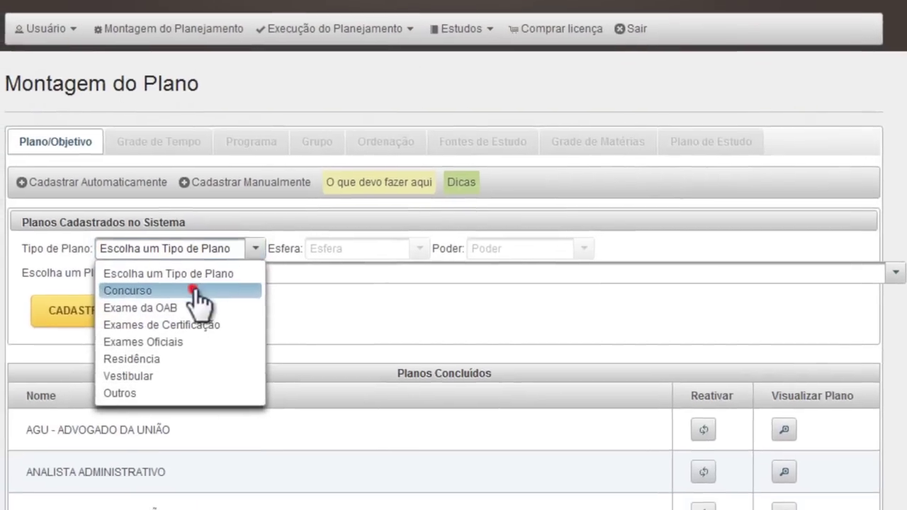
left_click(195, 304)
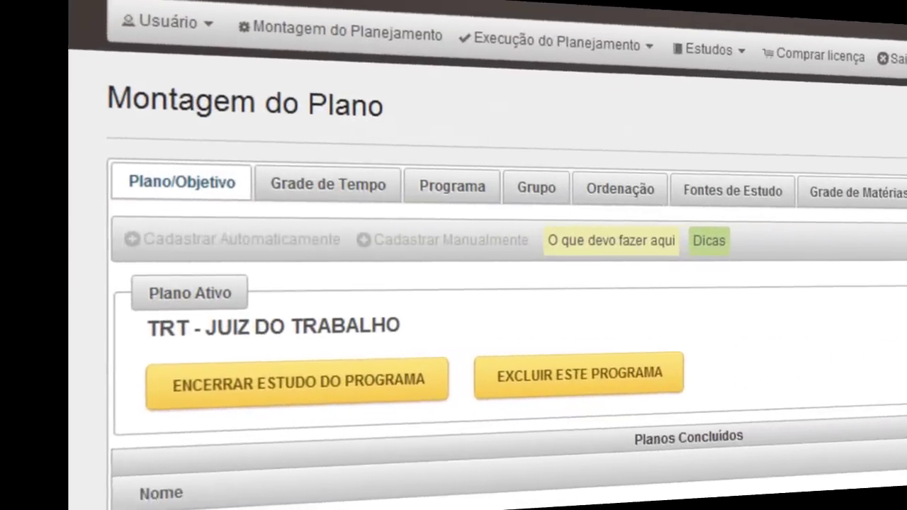
Step: Open the Grade de Tempo section and view the options for the start day and the number of days
left_click(309, 185)
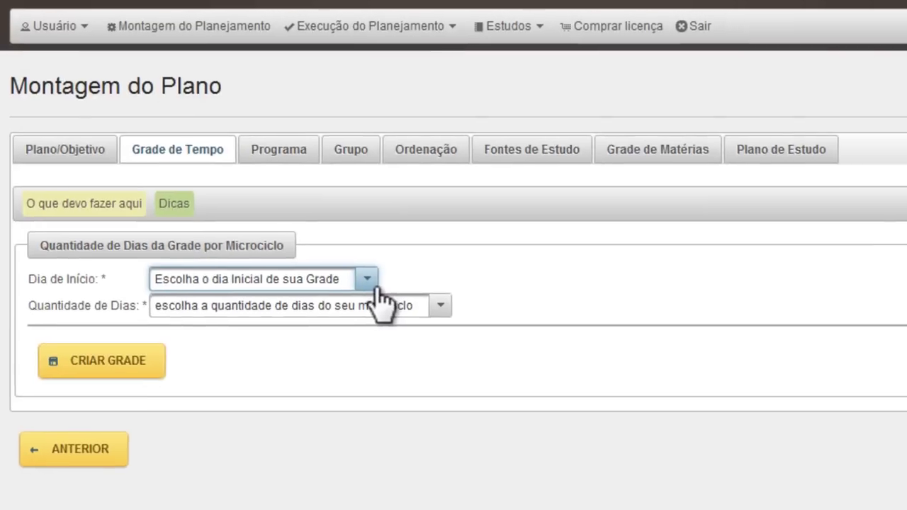
left_click(472, 342)
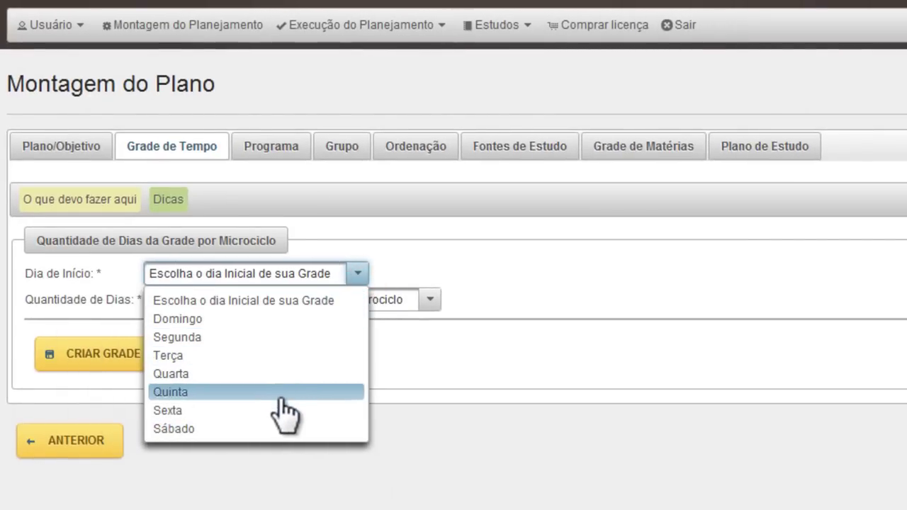
left_click(454, 253)
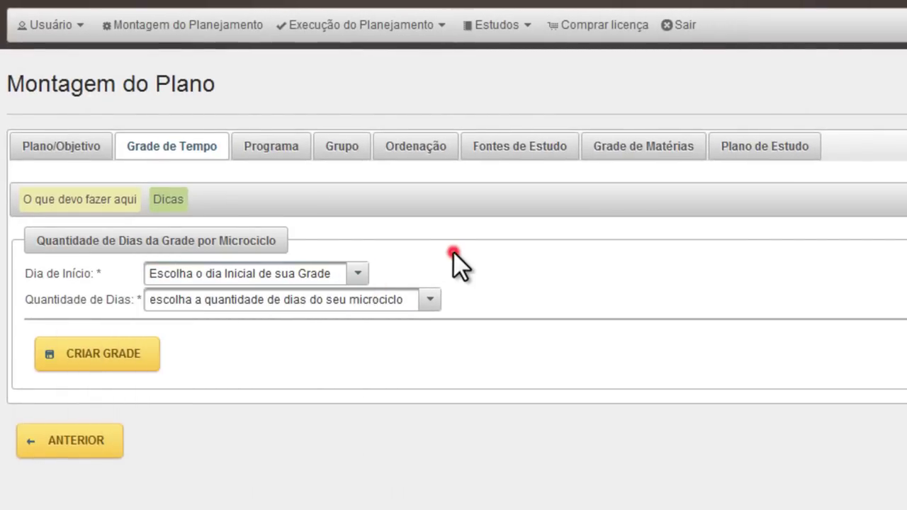
left_click(425, 298)
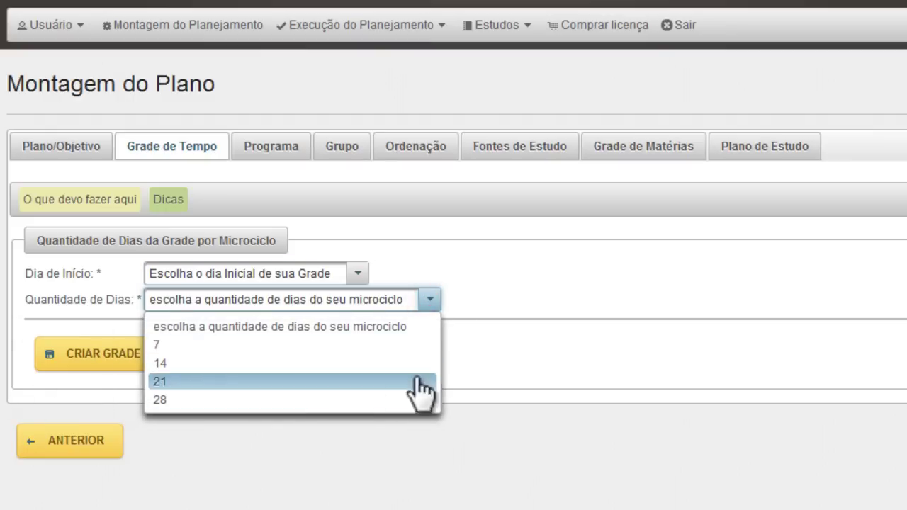
left_click(518, 340)
Step: Create a time grid starting on Segunda with a 7-day microcycle
left_click(358, 274)
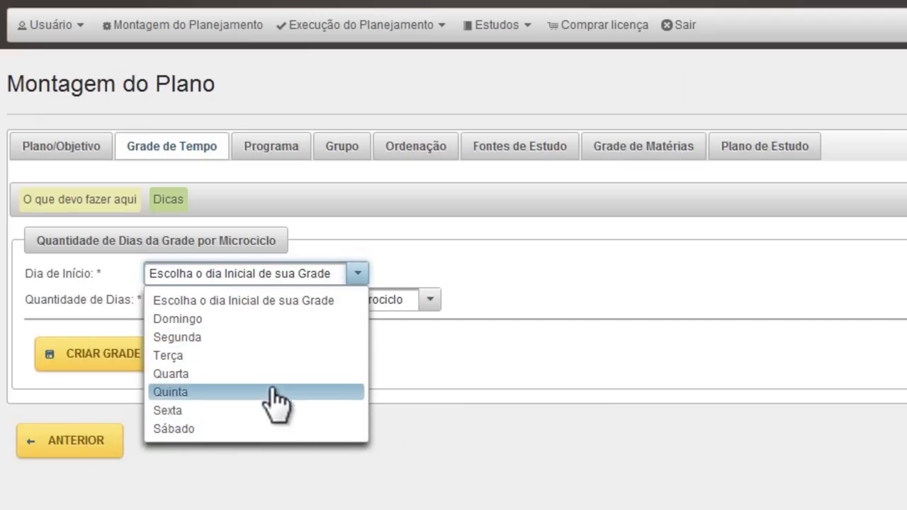
left_click(270, 336)
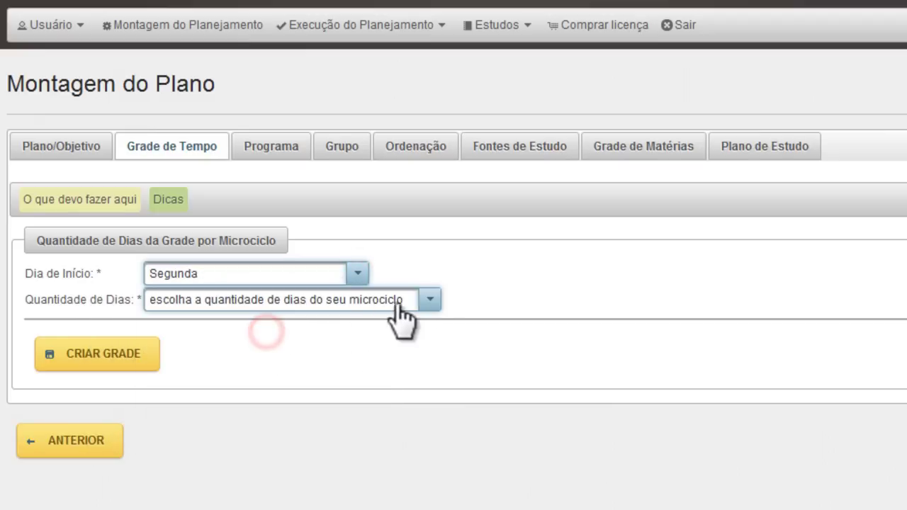
left_click(430, 299)
left_click(316, 345)
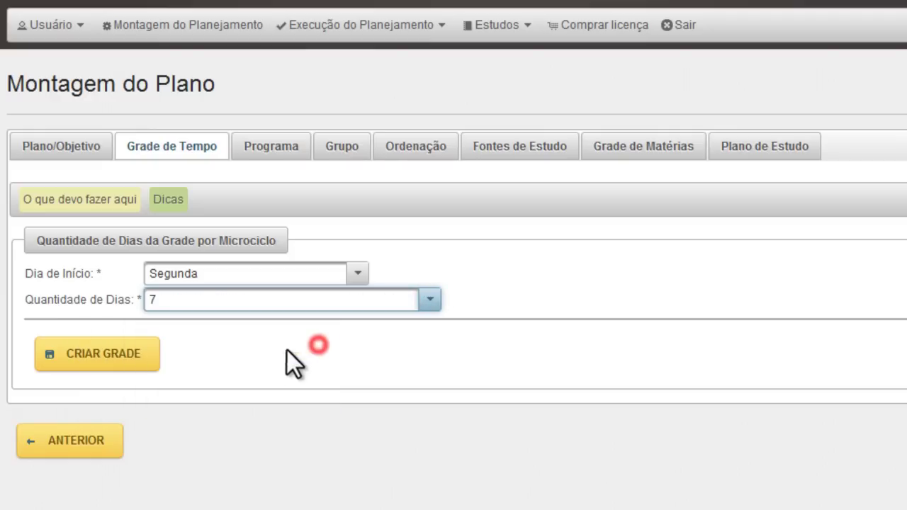
left_click(121, 355)
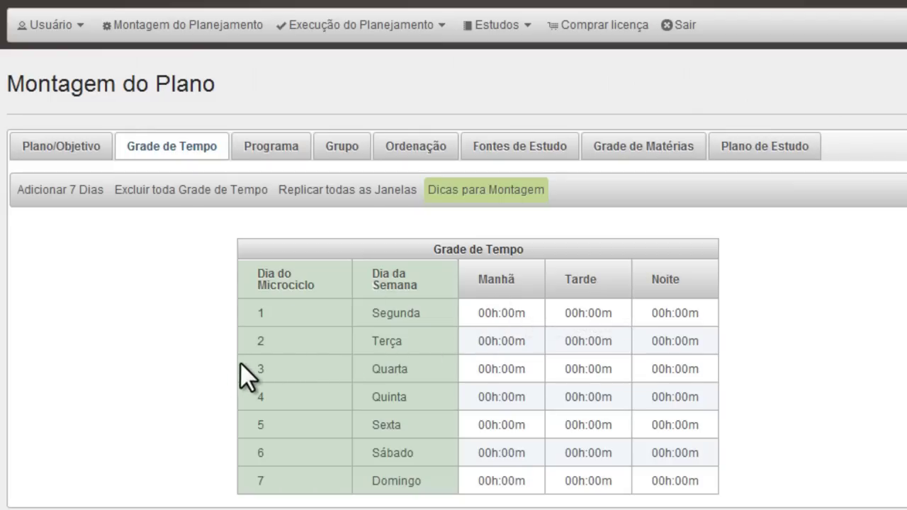
Step: Allocate 2 hours with Elevada disposition to the Terça Manhã window, save it and close the allocation dialog
left_click(507, 336)
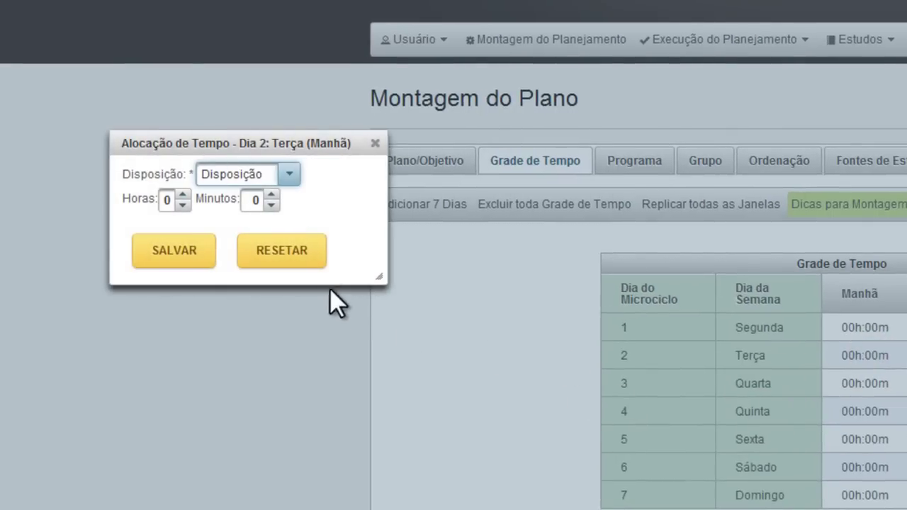
left_click(183, 193)
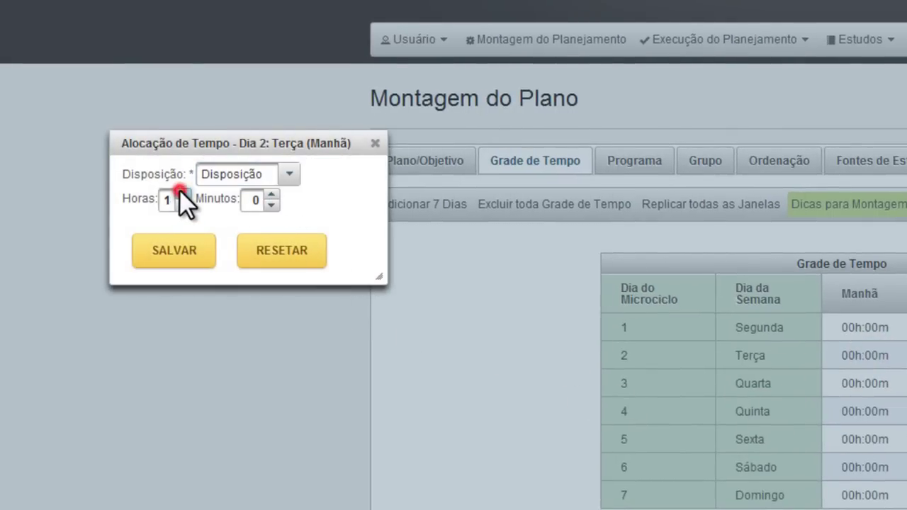
left_click(182, 193)
left_click(288, 175)
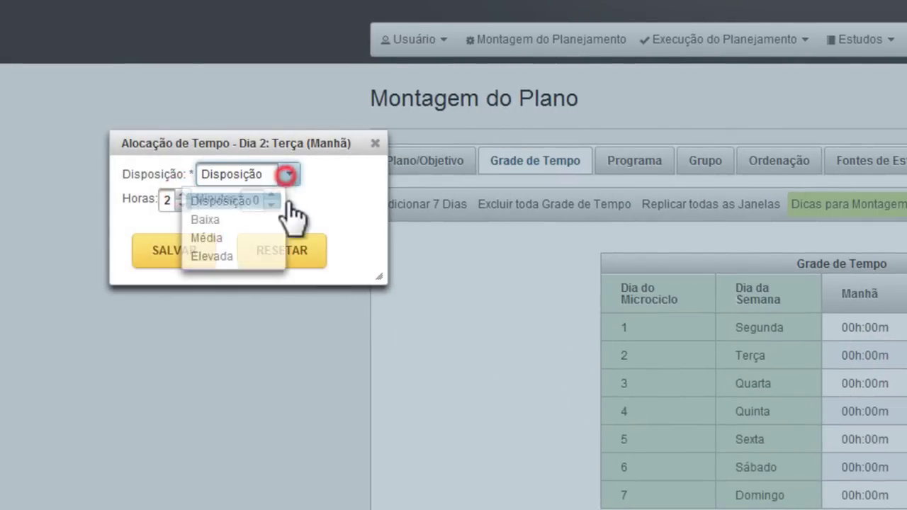
left_click(264, 252)
left_click(196, 254)
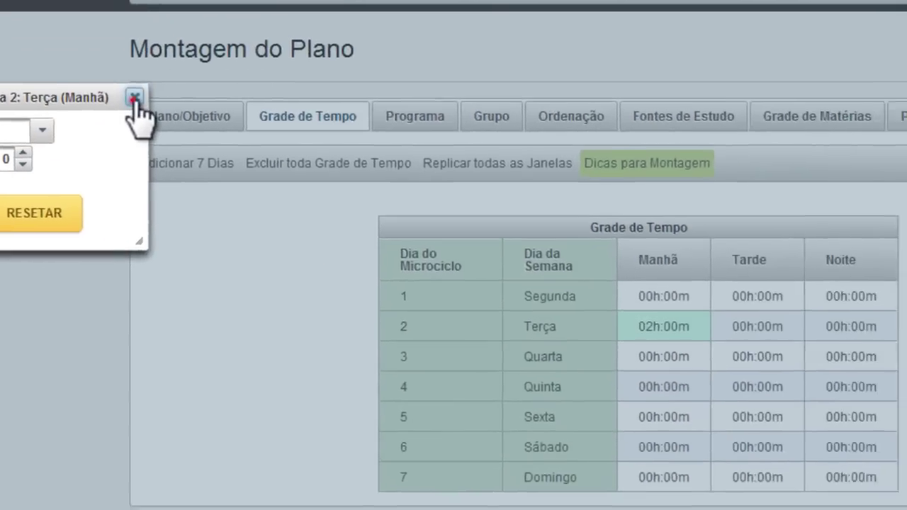
left_click(134, 97)
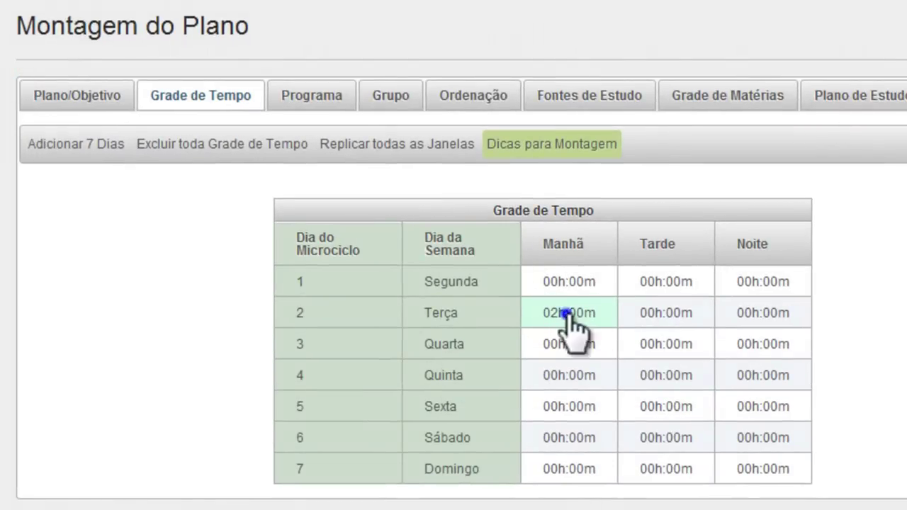
Step: Copy the Terça Manhã window and paste it into Terça Tarde, Quinta Noite and Sábado Noite
right_click(684, 326)
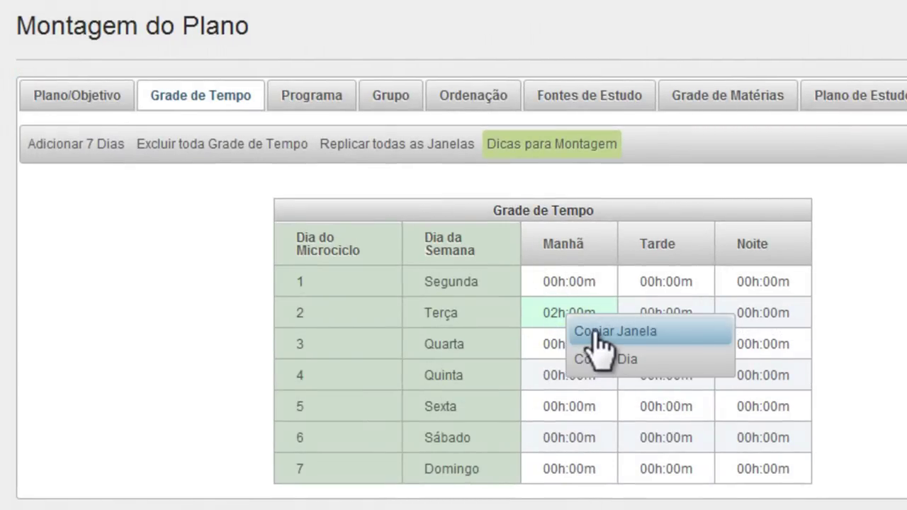
left_click(595, 333)
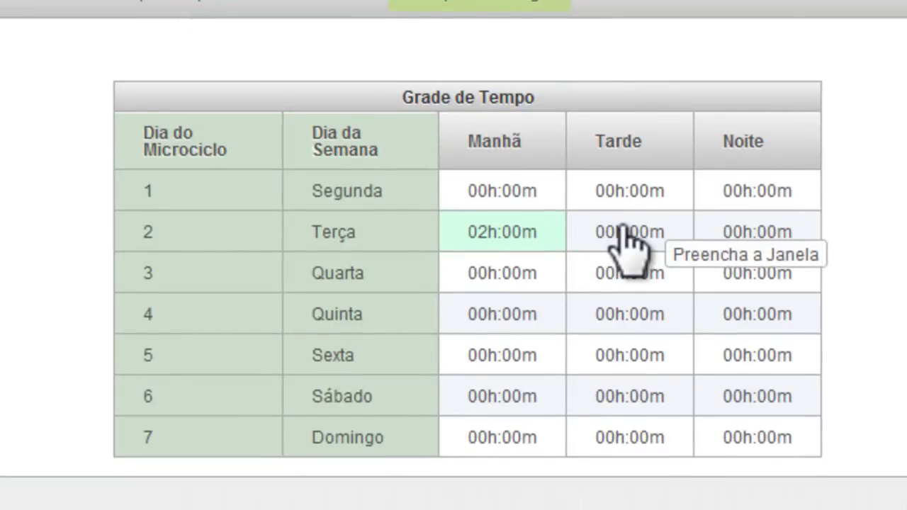
right_click(622, 228)
left_click(688, 284)
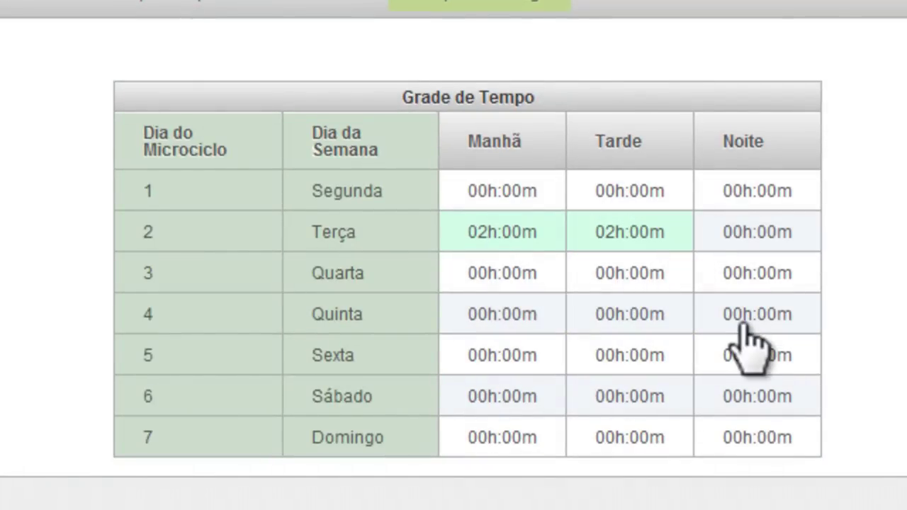
right_click(737, 319)
left_click(780, 379)
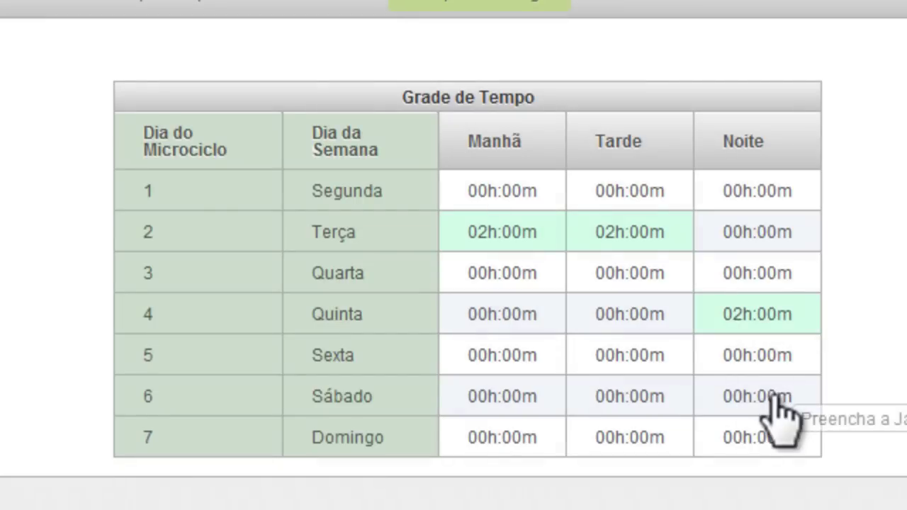
right_click(771, 398)
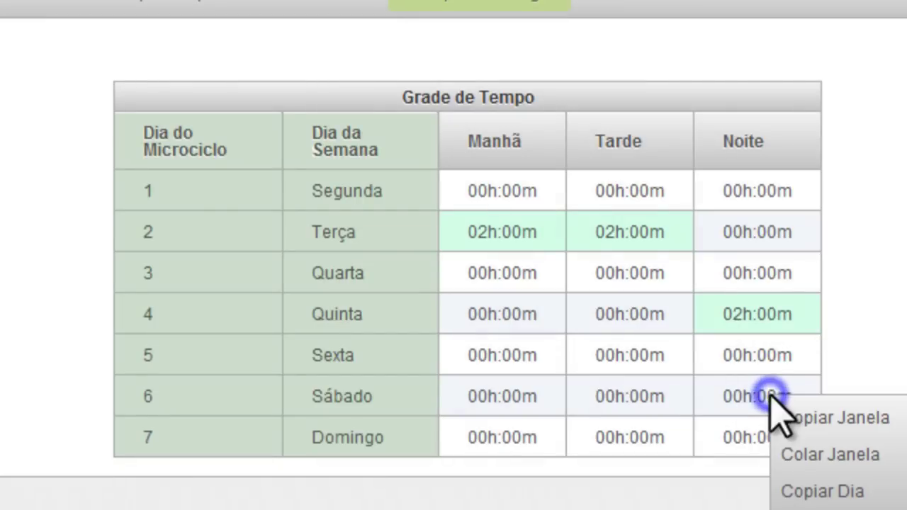
left_click(820, 454)
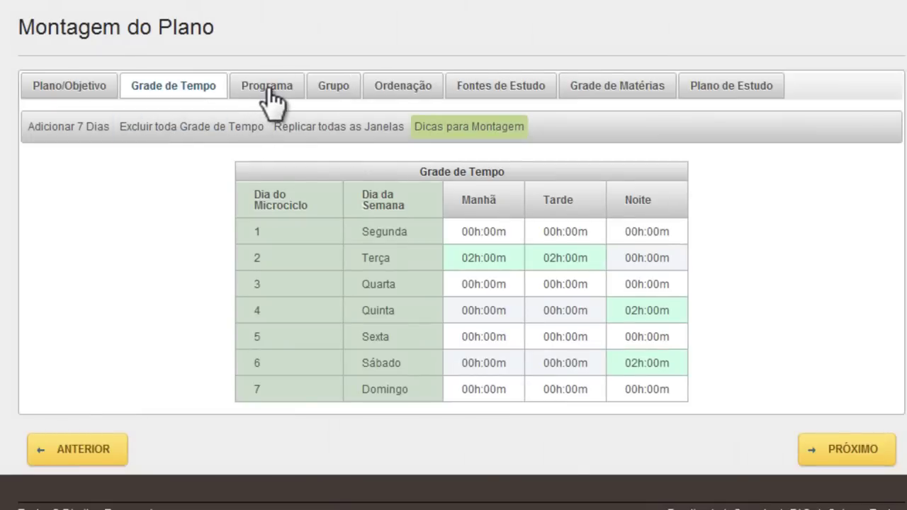
Step: In the Programa section, mark contents 1 and 10 of DIREITO ADMINISTRATIVO for study
left_click(266, 87)
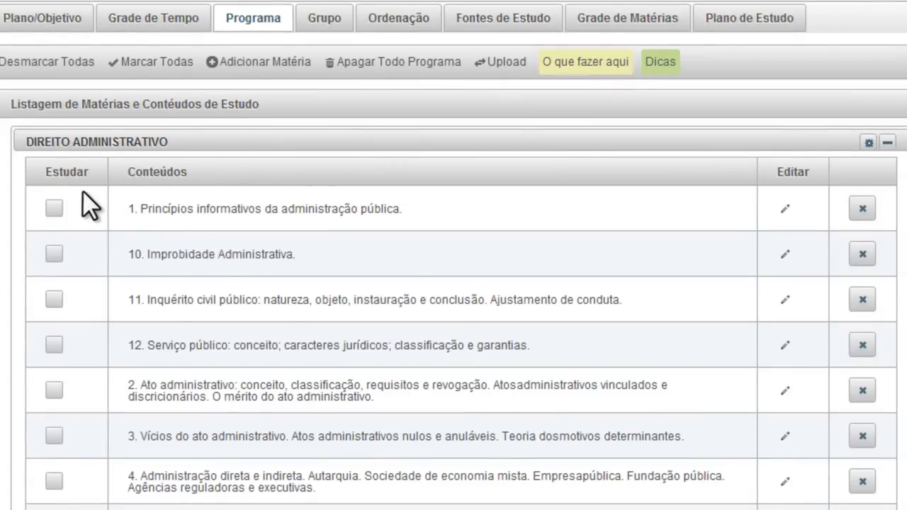
left_click(55, 207)
left_click(53, 253)
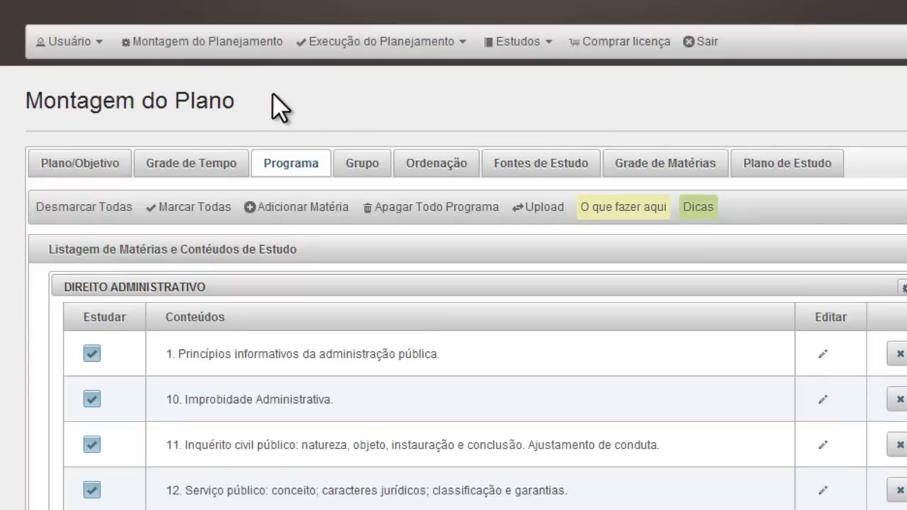
Step: Register a new subject group named Grupo 01 containing DIREITO ADMINISTRATIVO and save it
left_click(358, 166)
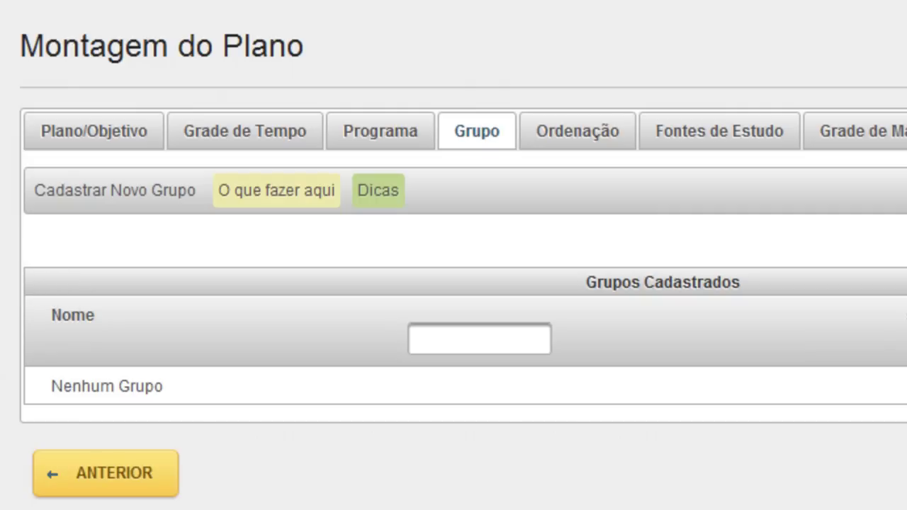
left_click(113, 197)
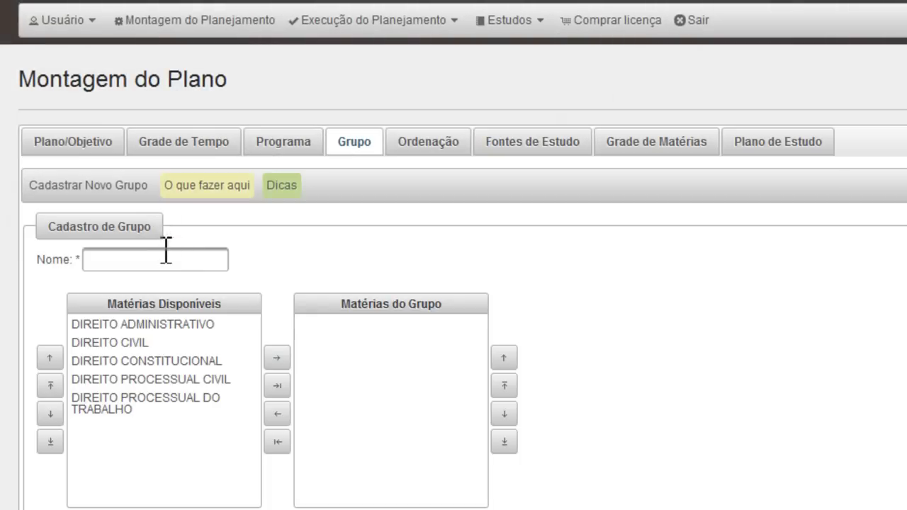
left_click(163, 259)
left_click(163, 255)
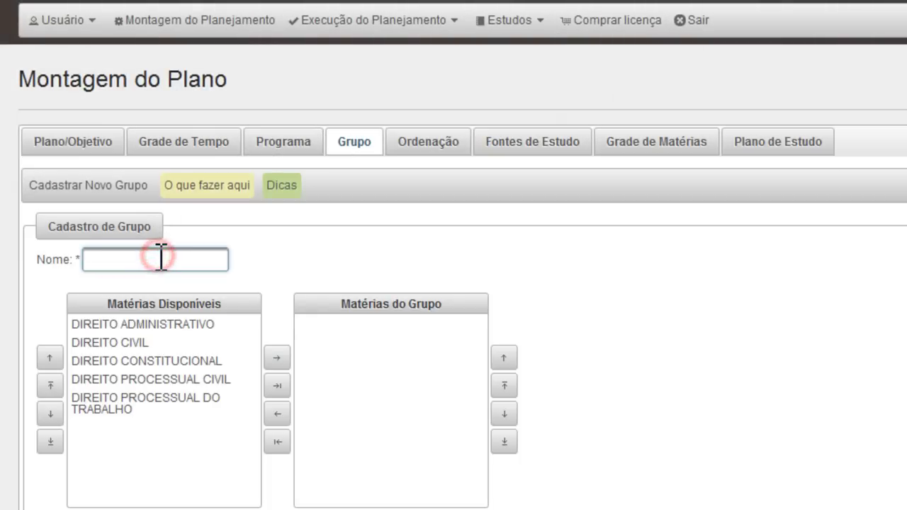
type("Grupo 01")
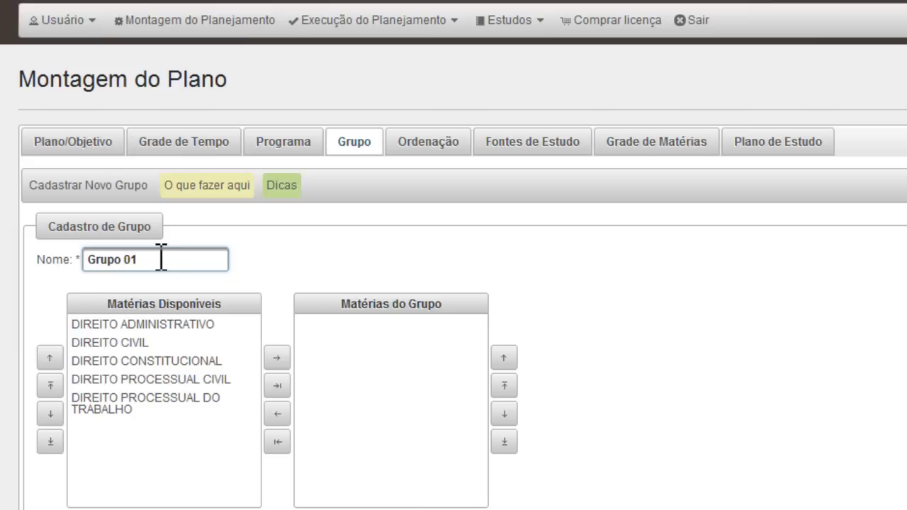
left_click(175, 323)
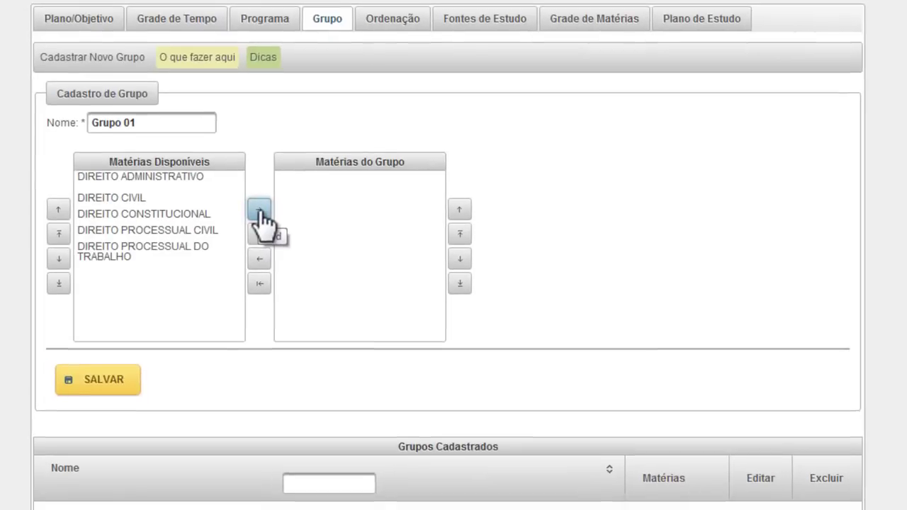
left_click(277, 360)
left_click(138, 183)
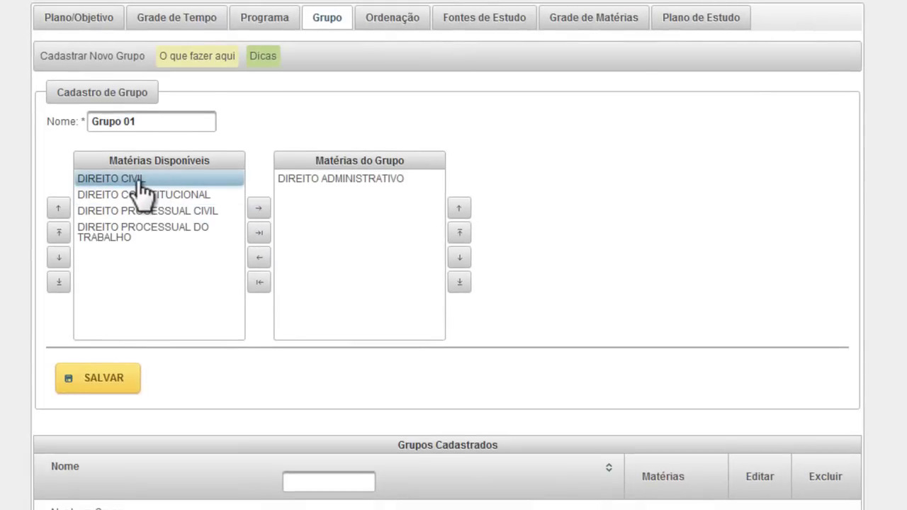
left_click(101, 376)
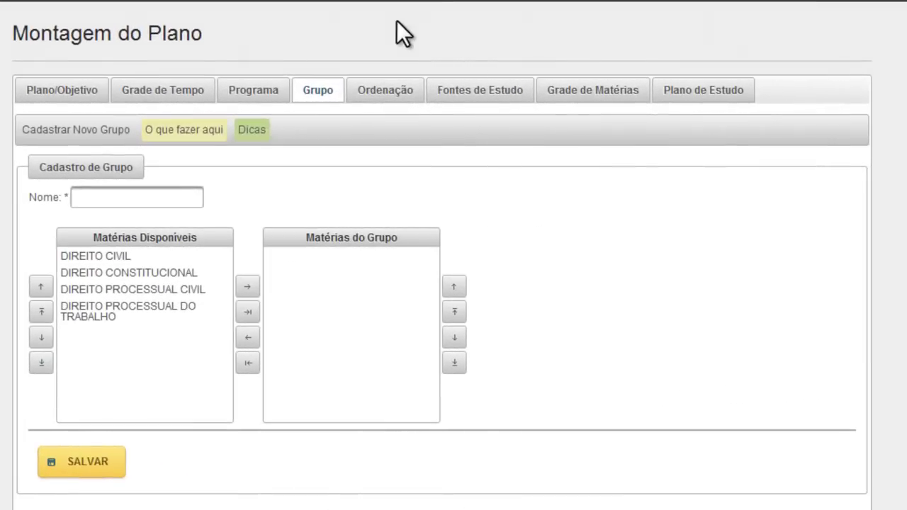
Step: In Ordenação, rate importance and difficulty: DIREITO ADMINISTRATIVO 3 and 3 stars, DIREITO CIVIL 2 and 2, DIREITO CONSTITUCIONAL 2 and 1
left_click(390, 87)
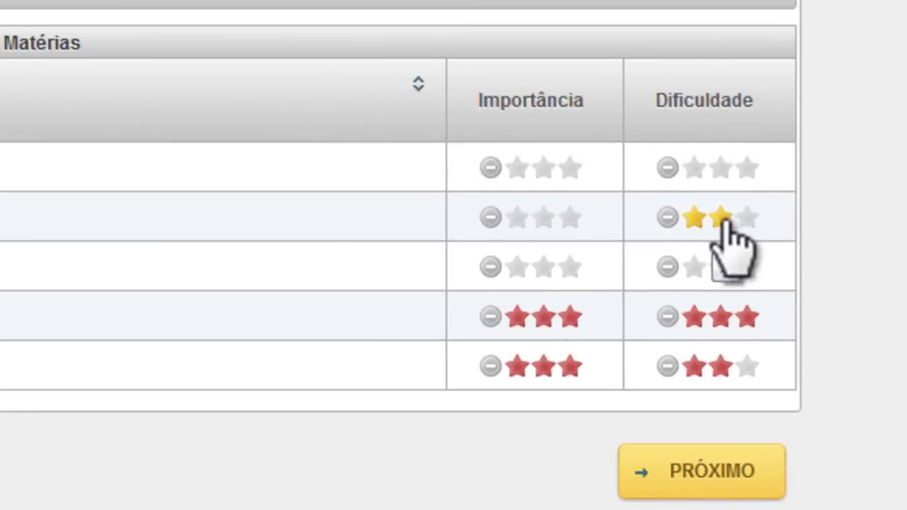
left_click(569, 168)
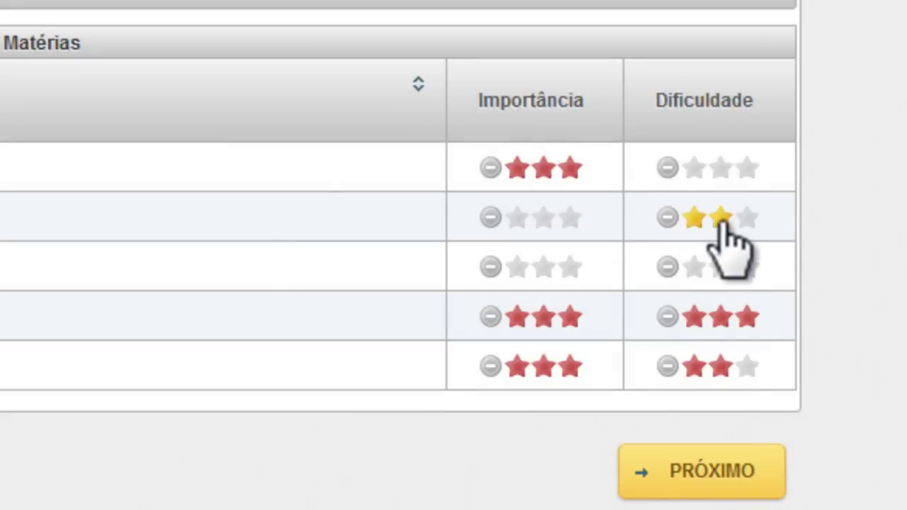
left_click(720, 218)
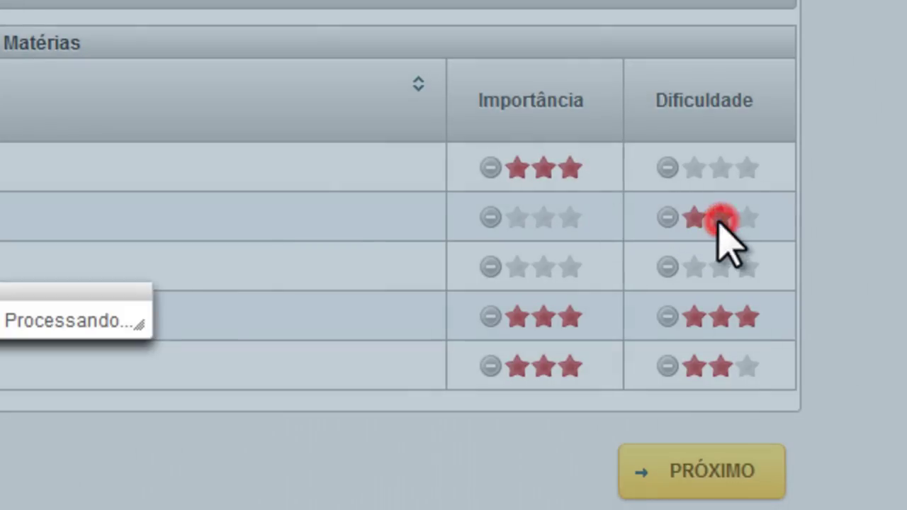
left_click(543, 218)
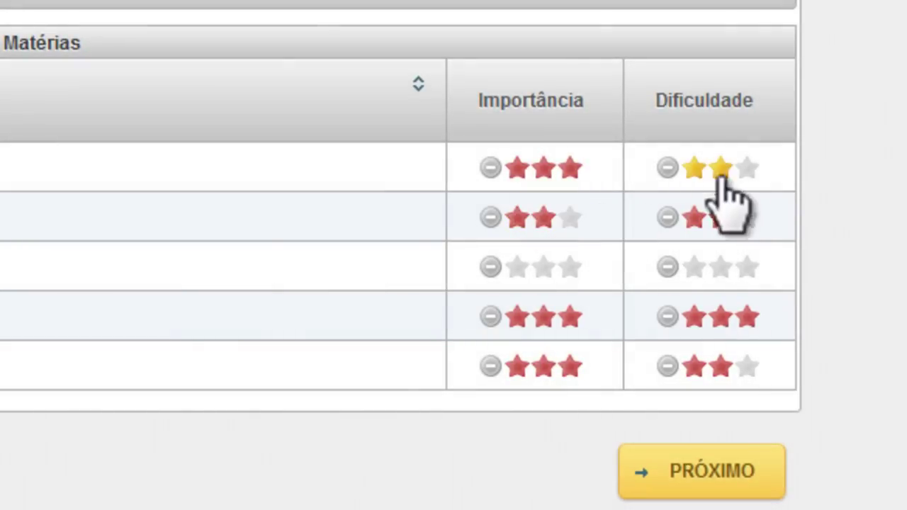
left_click(747, 168)
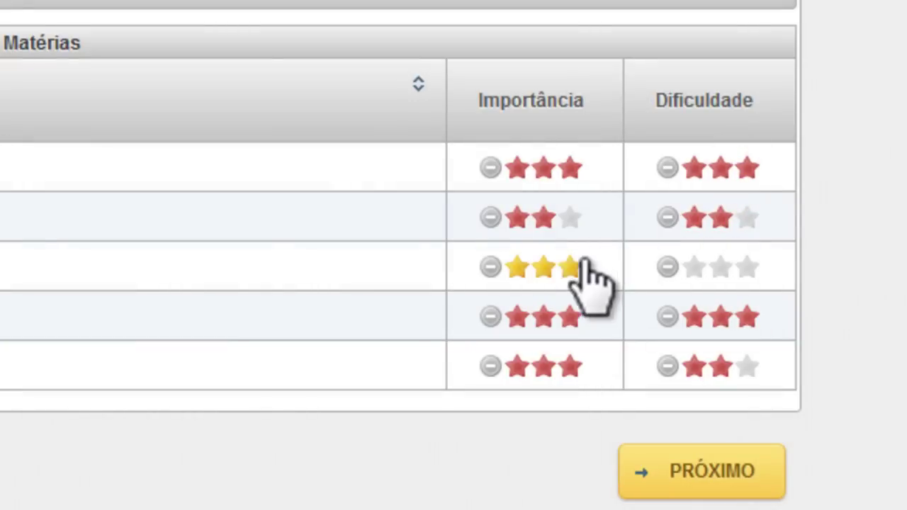
left_click(540, 269)
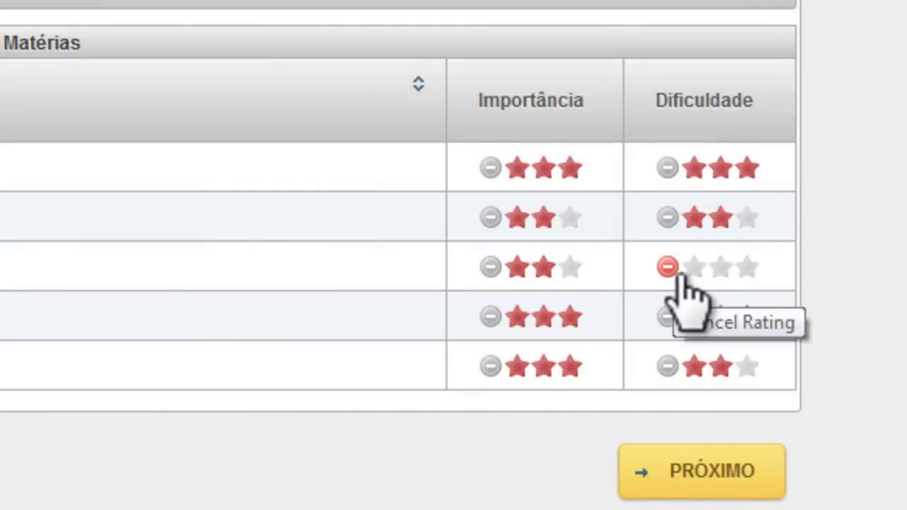
left_click(683, 270)
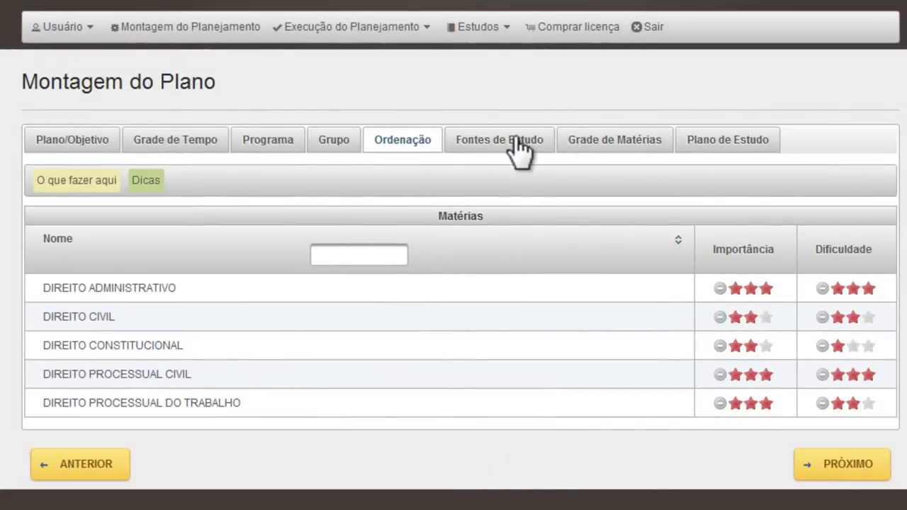
Step: In Fontes de Estudo, start registering a new source for DIREITO ADMINISTRATIVO with the type Livro
left_click(591, 142)
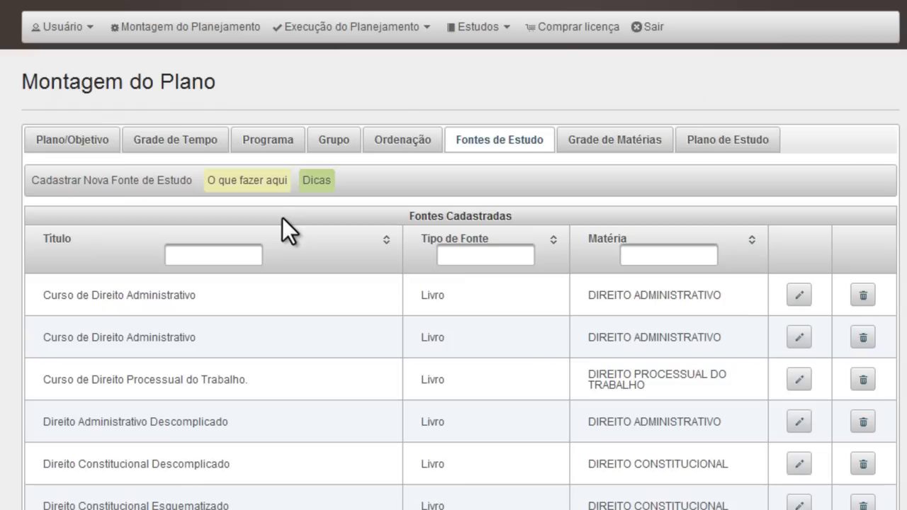
left_click(121, 181)
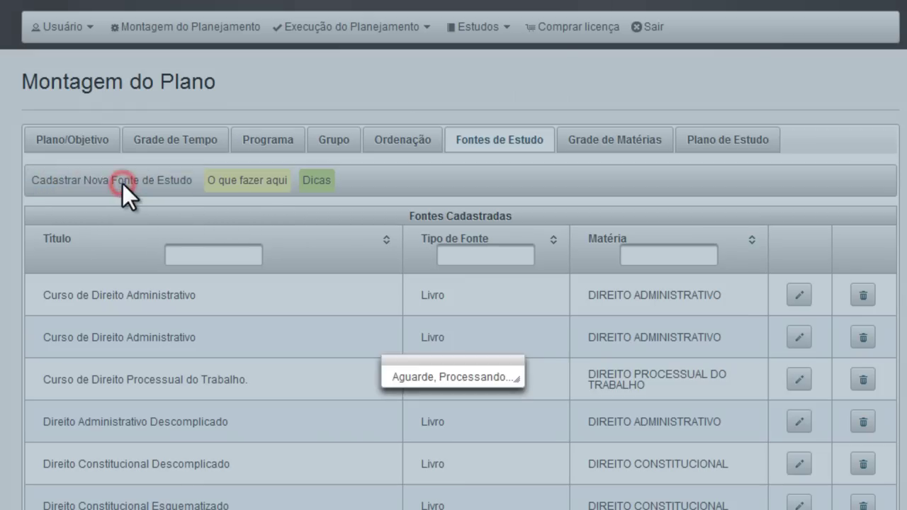
left_click(305, 250)
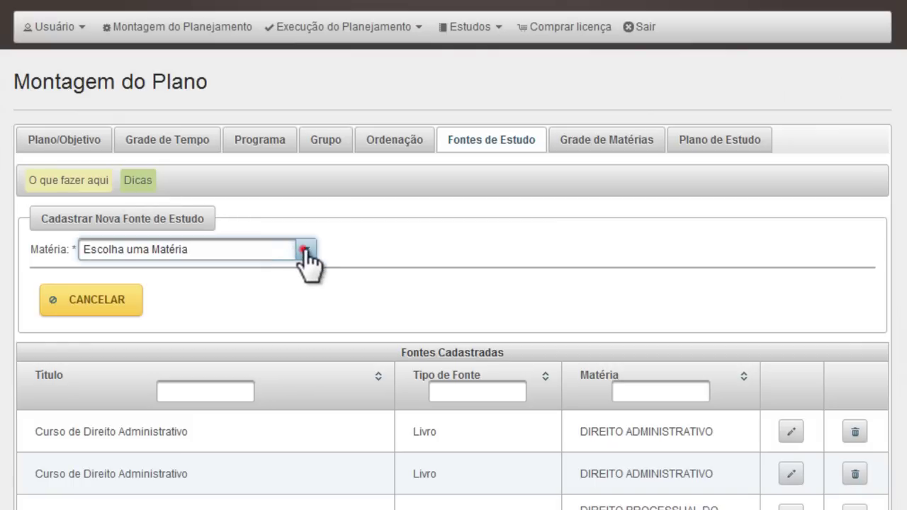
left_click(257, 290)
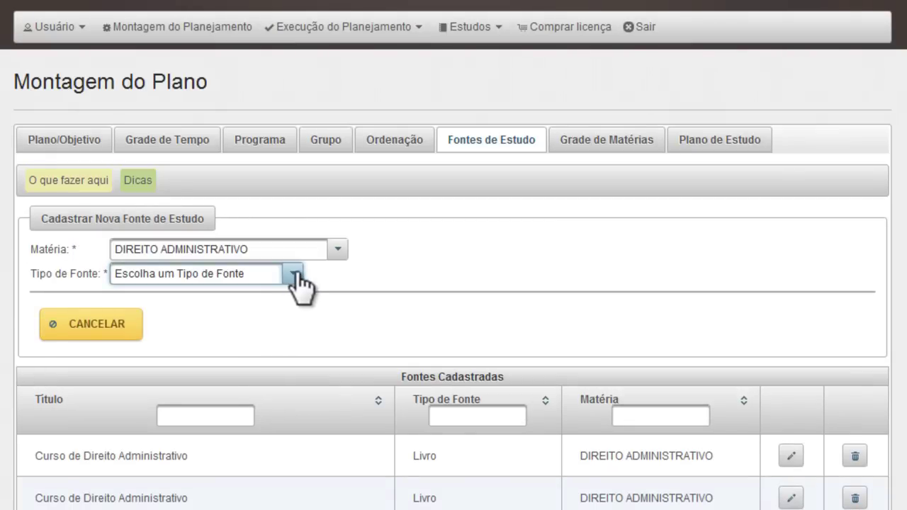
left_click(293, 274)
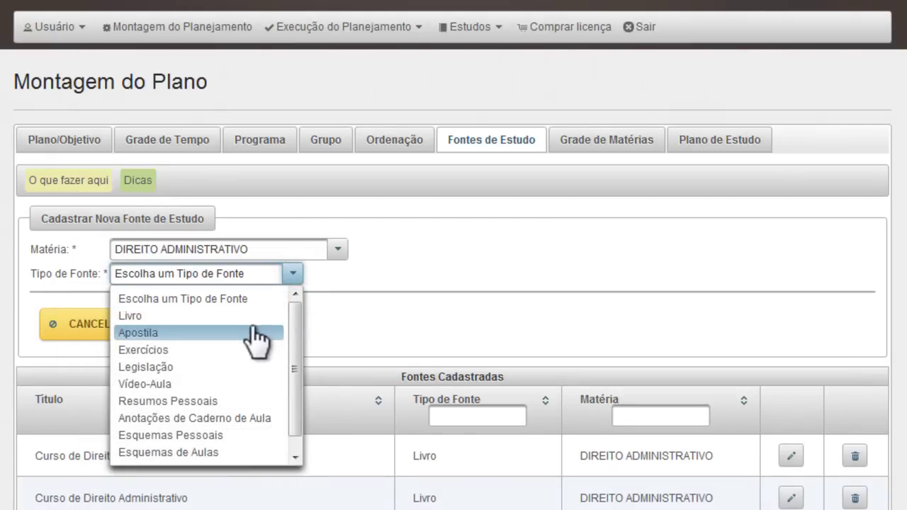
left_click(248, 316)
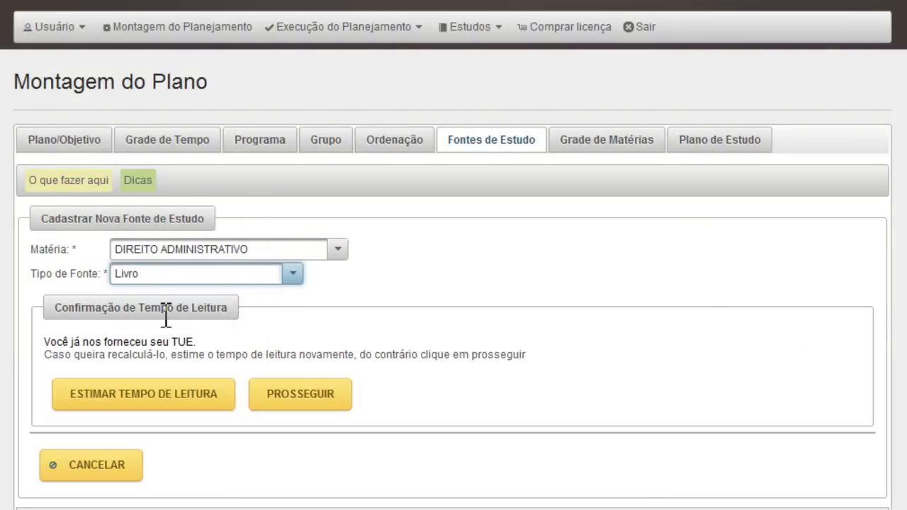
Step: Re-estimate the reading time by timing the sample text for 00:06, then save and confirm the recorded time
left_click(141, 393)
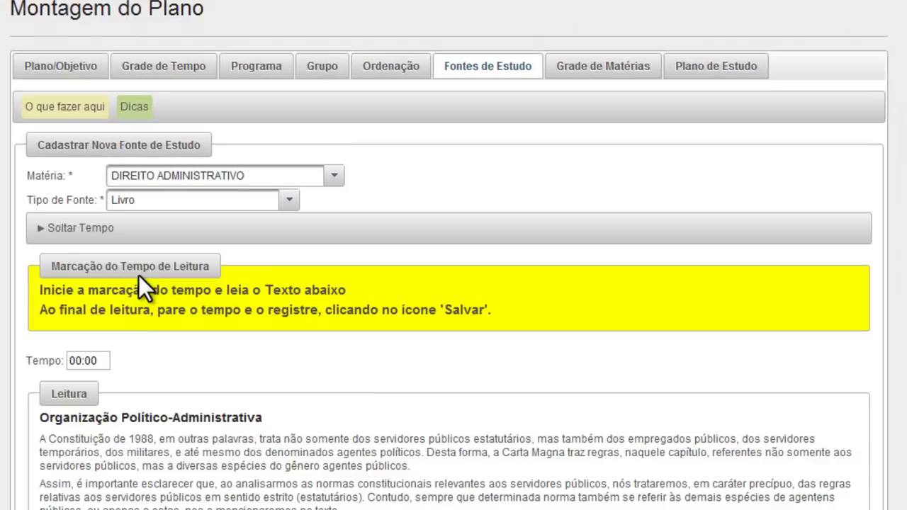
left_click(53, 230)
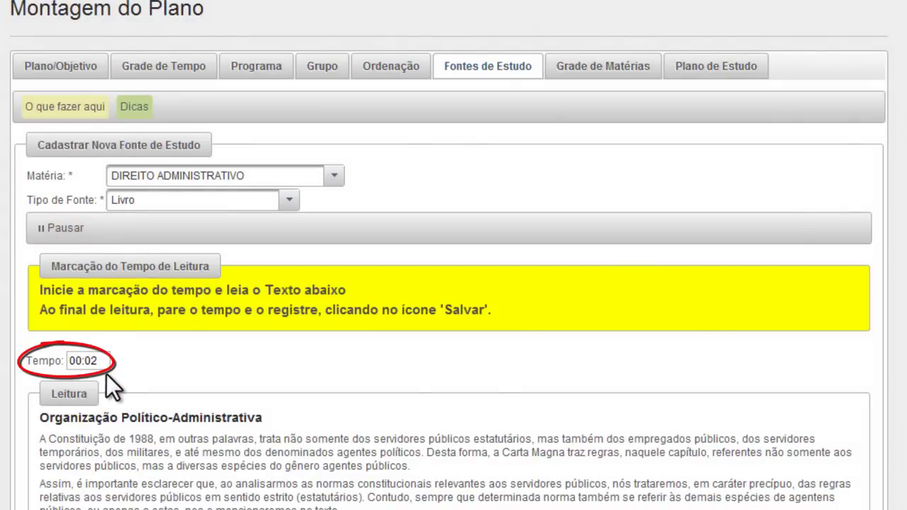
left_click(56, 227)
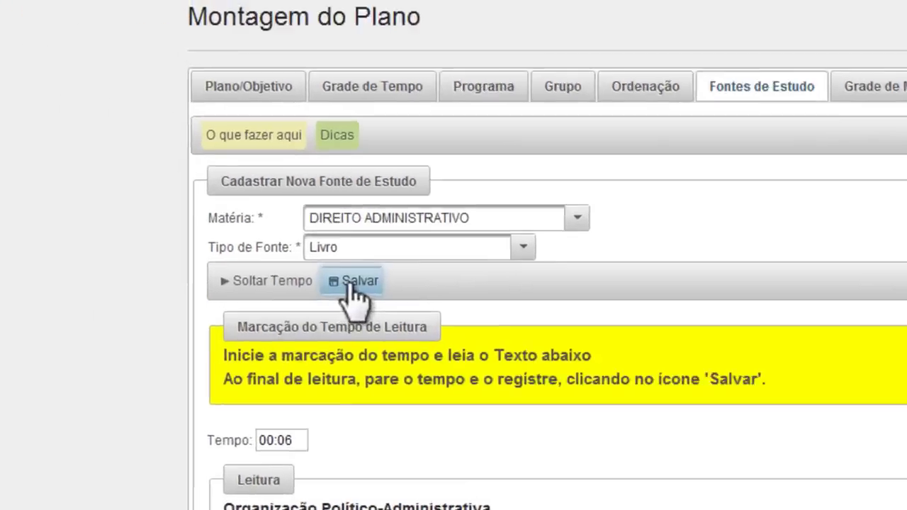
left_click(135, 228)
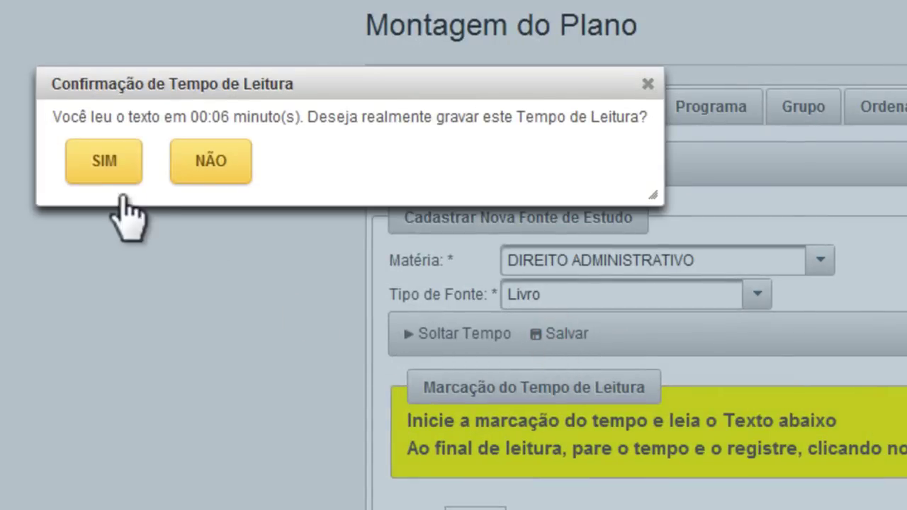
left_click(79, 156)
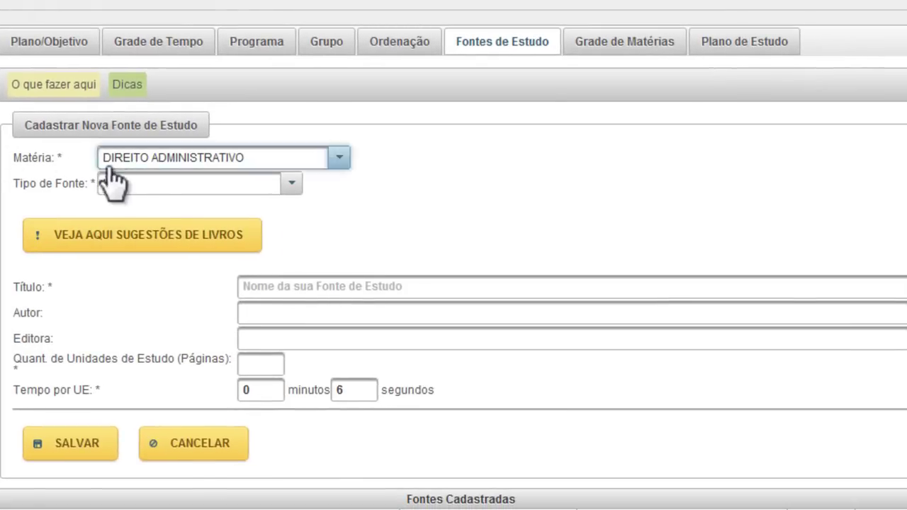
Step: Adopt the book Direito Administrativo Descomplicado from Tuctor's suggested sources for DIREITO ADMINISTRATIVO
left_click(169, 235)
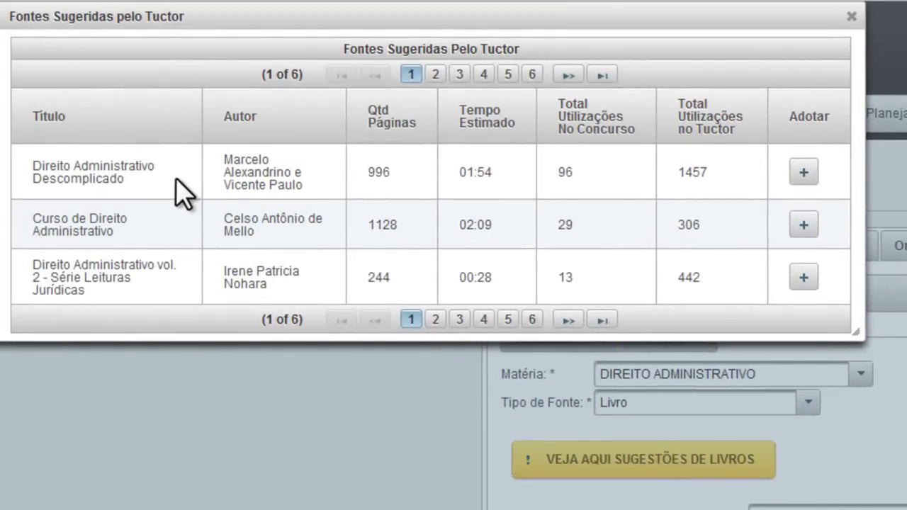
left_click(803, 172)
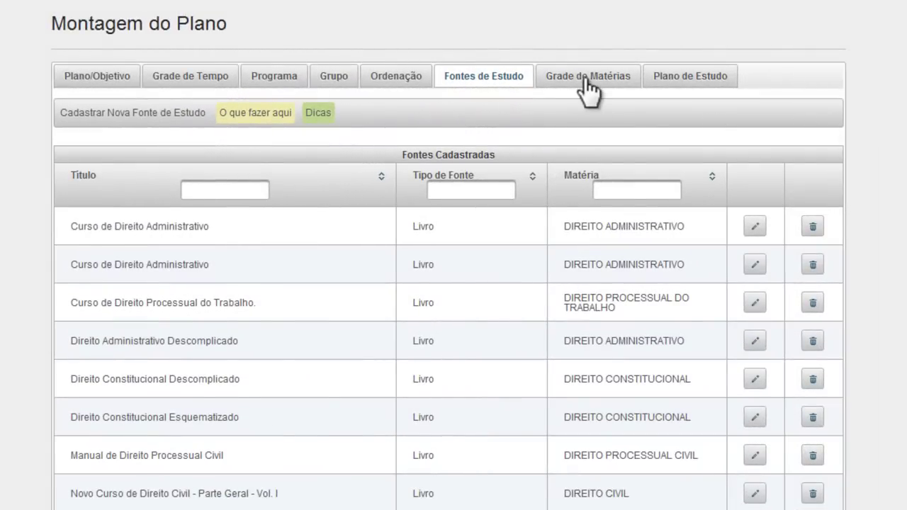
Step: In Grade de Matérias, choose the grid type Grade por Fonte de Estudo and allocate the sources automatically
left_click(583, 76)
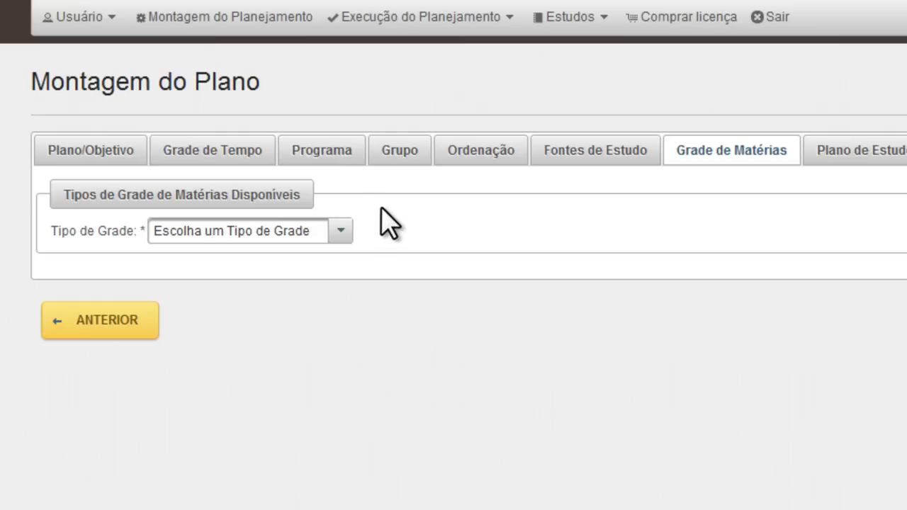
left_click(346, 231)
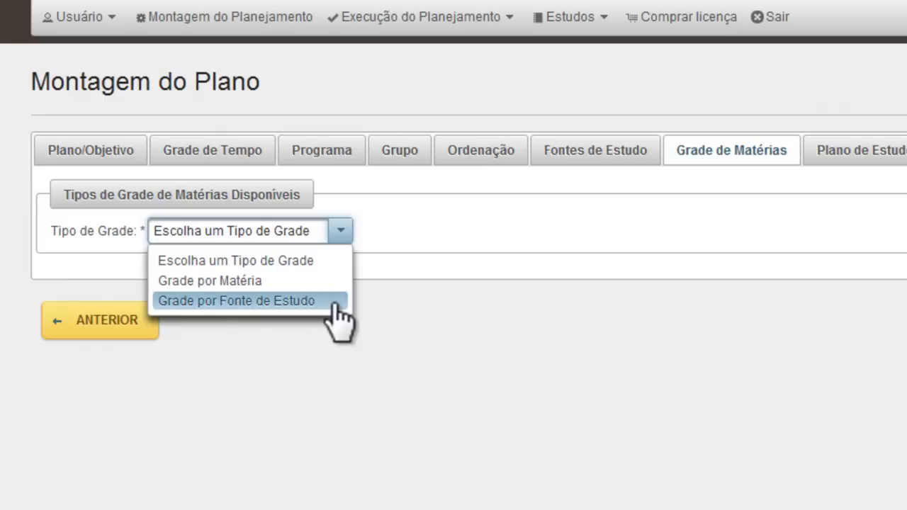
left_click(339, 301)
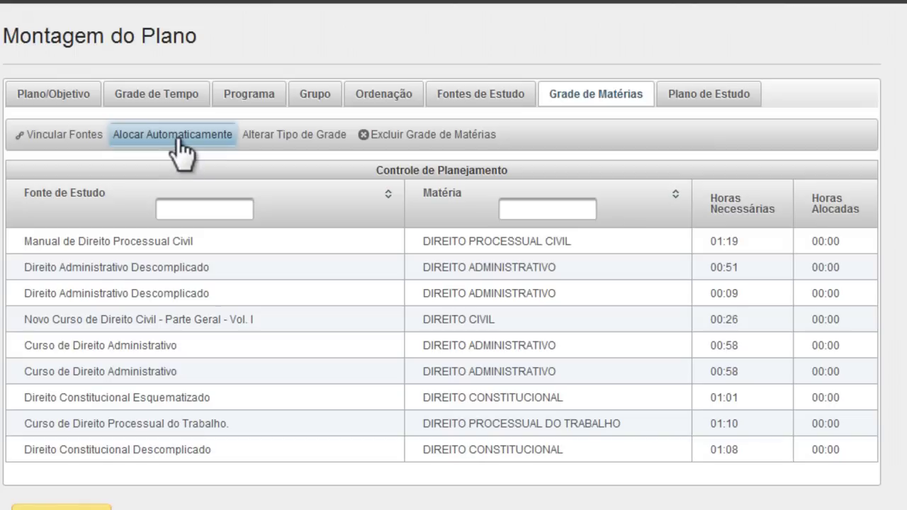
left_click(176, 138)
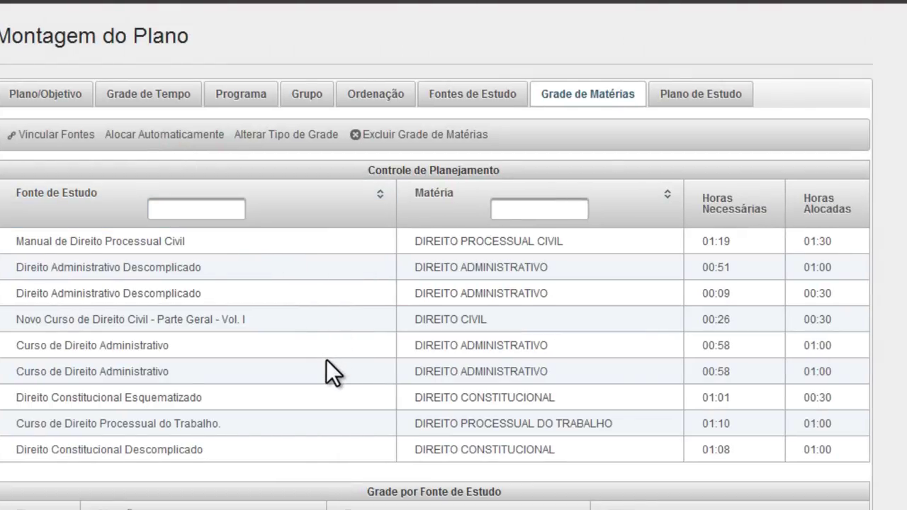
Step: Examine the hours allocated per study source and their distribution over the weekdays in the Grade por Fonte de Estudo
scroll(326, 359, "down", 1)
scroll(326, 366, "down", 1)
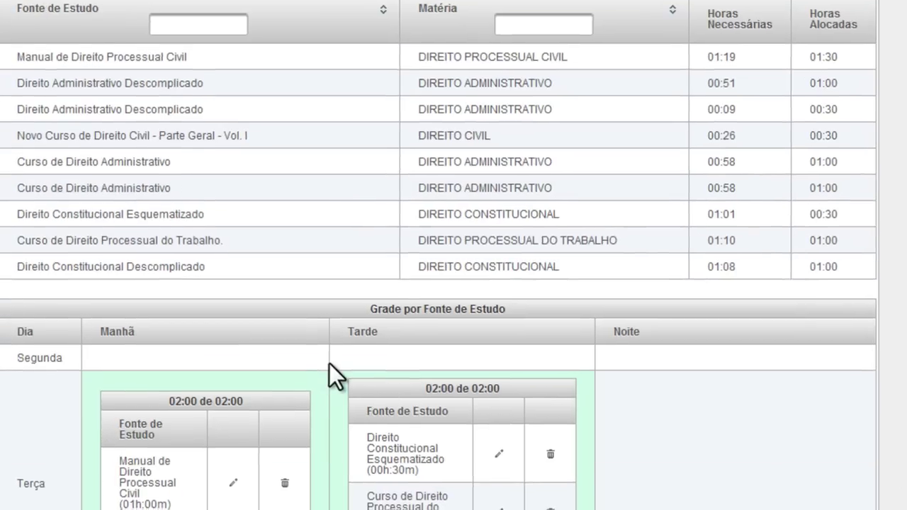
scroll(329, 363, "down", 1)
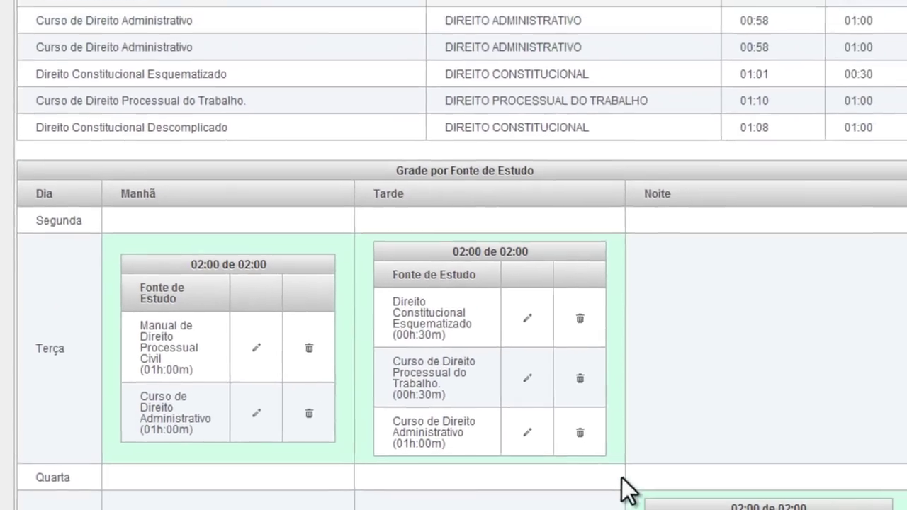
scroll(624, 491, "down", 3)
scroll(620, 494, "down", 3)
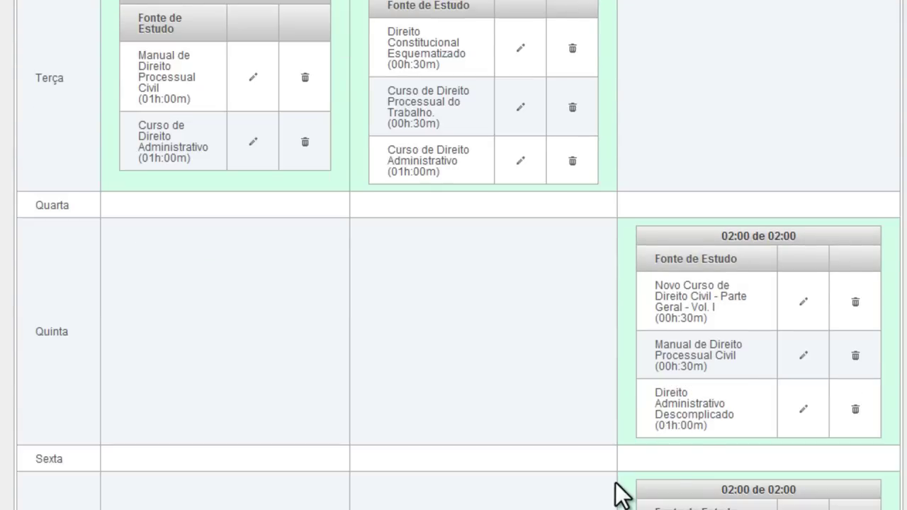
scroll(620, 494, "up", 4)
scroll(614, 484, "up", 5)
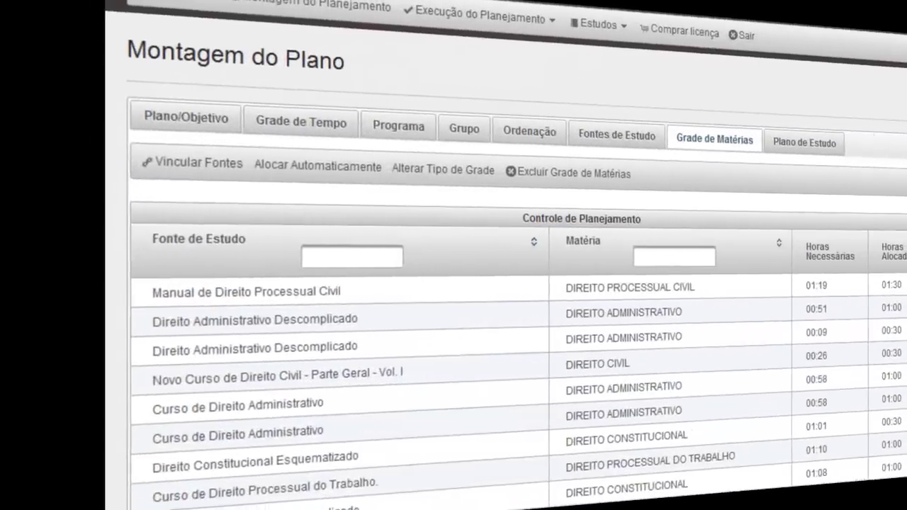
Step: Review the Plano de Estudo summary and planning table, and look at the Estimativa de Término de Estudo dialog without estimating
left_click(822, 142)
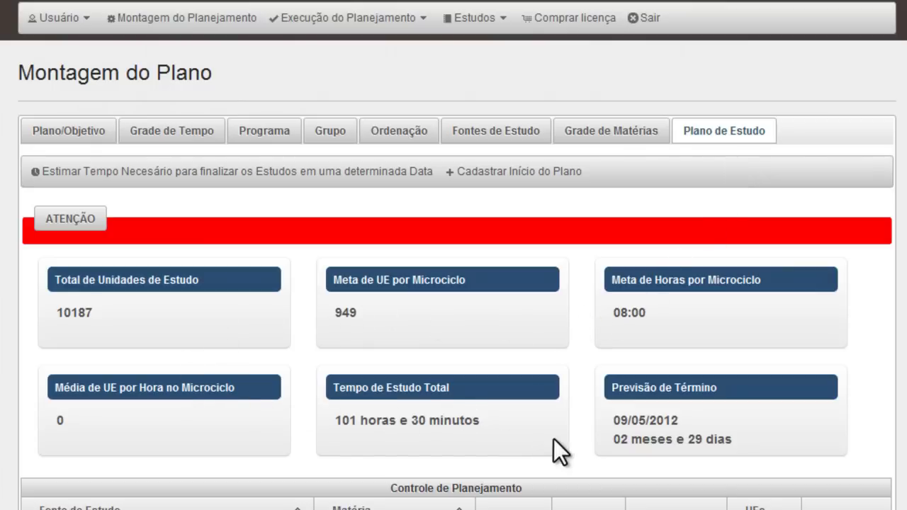
scroll(560, 437, "down", 2)
scroll(564, 436, "down", 2)
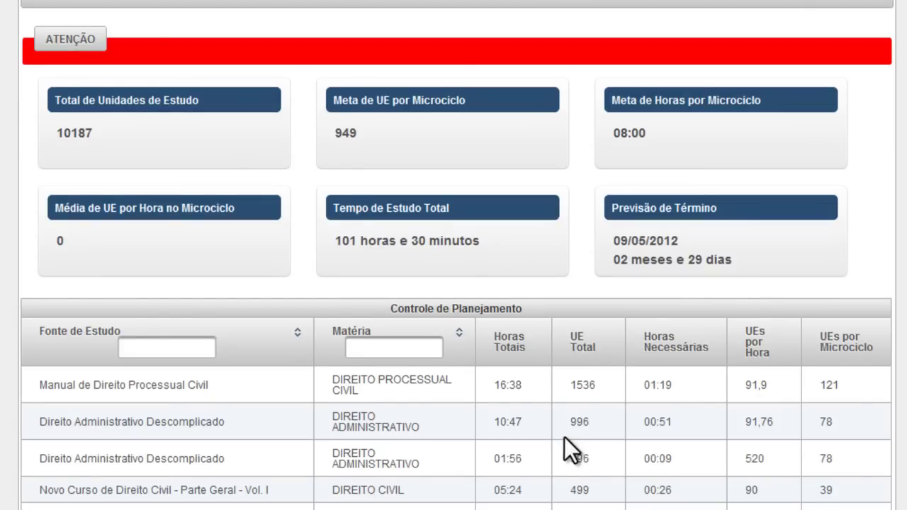
scroll(564, 436, "up", 2)
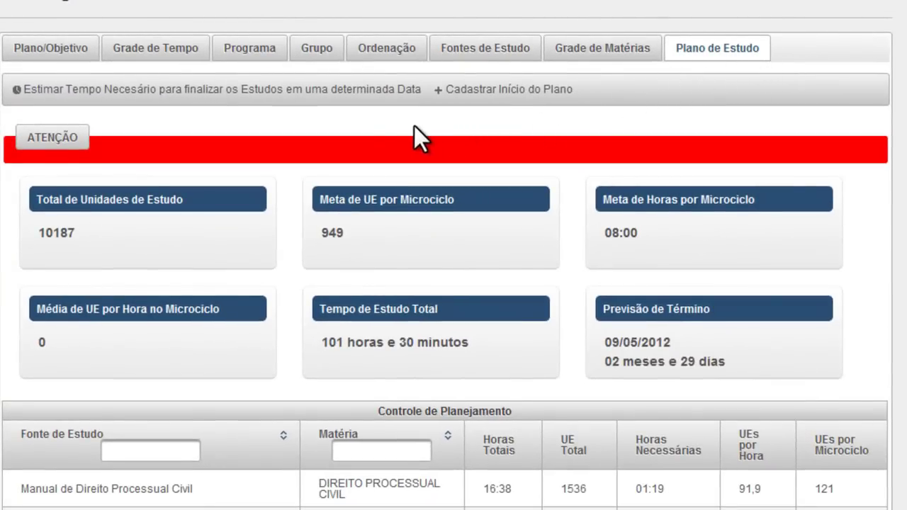
left_click(261, 92)
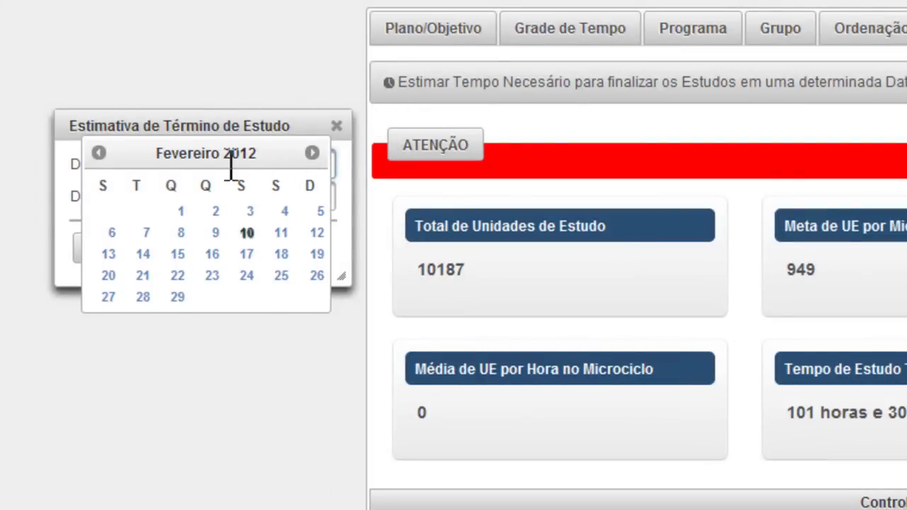
left_click(336, 131)
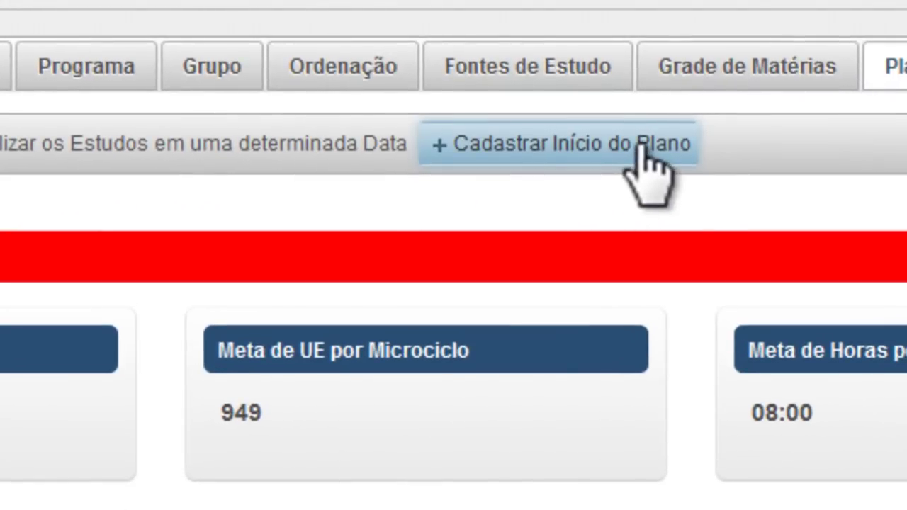
Step: Register the start of the study plan
left_click(643, 147)
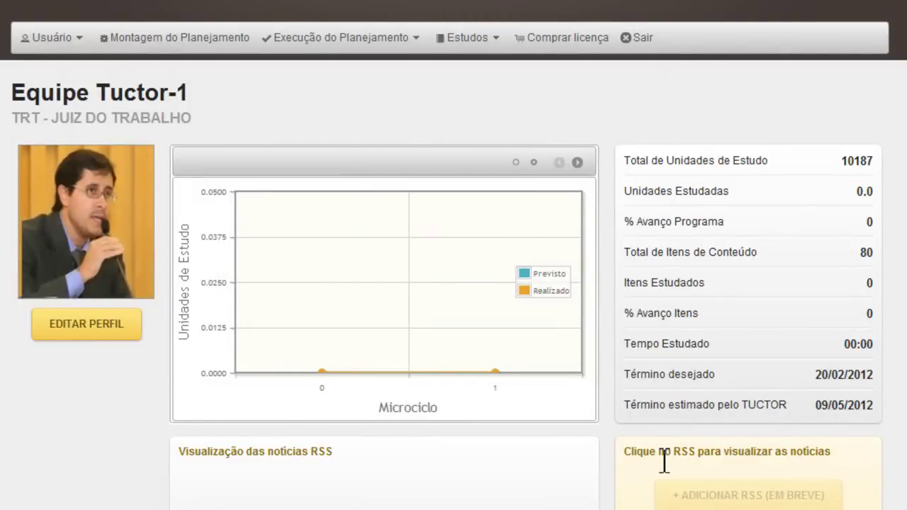
Step: Open O que Estudar Hoje? to check the studies planned for today
left_click(484, 42)
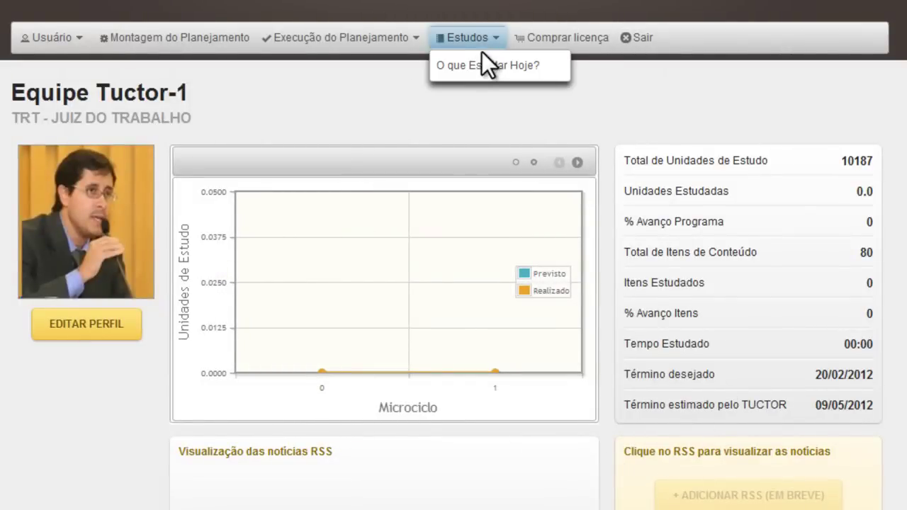
left_click(482, 64)
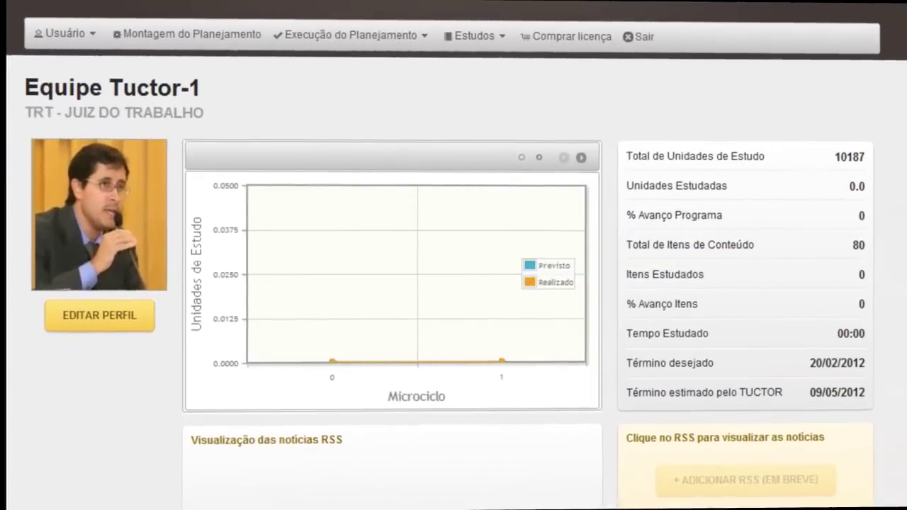
left_click(339, 40)
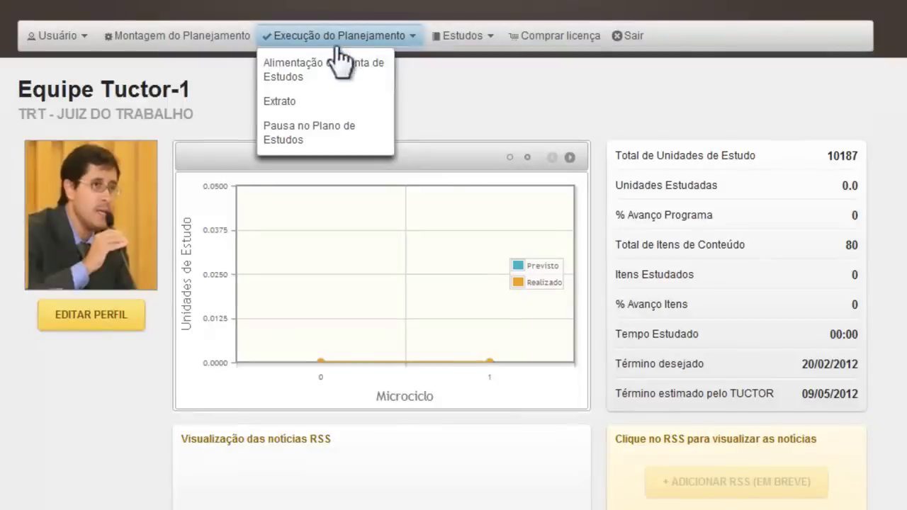
left_click(424, 67)
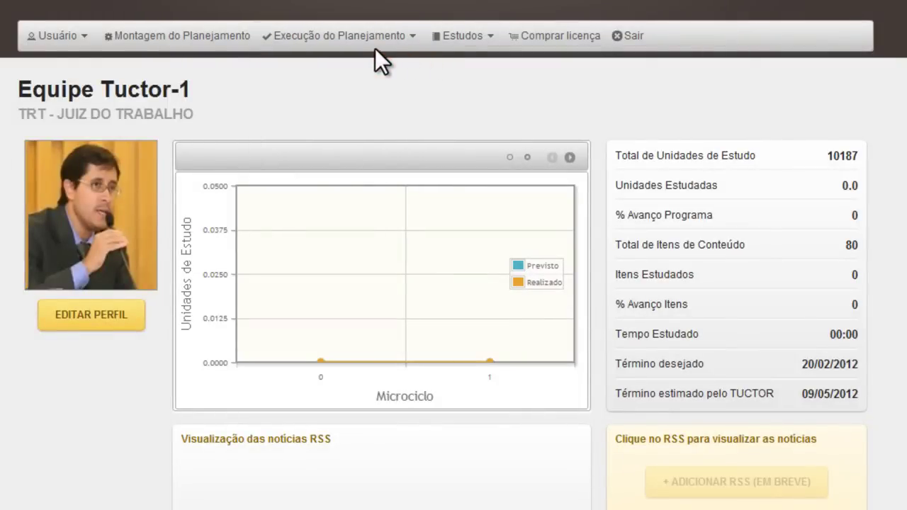
left_click(326, 36)
left_click(423, 69)
left_click(368, 37)
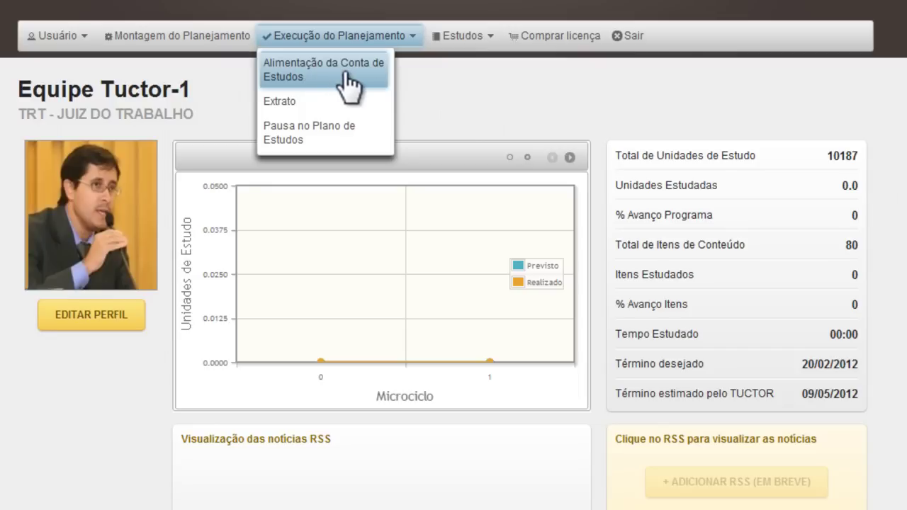
left_click(417, 69)
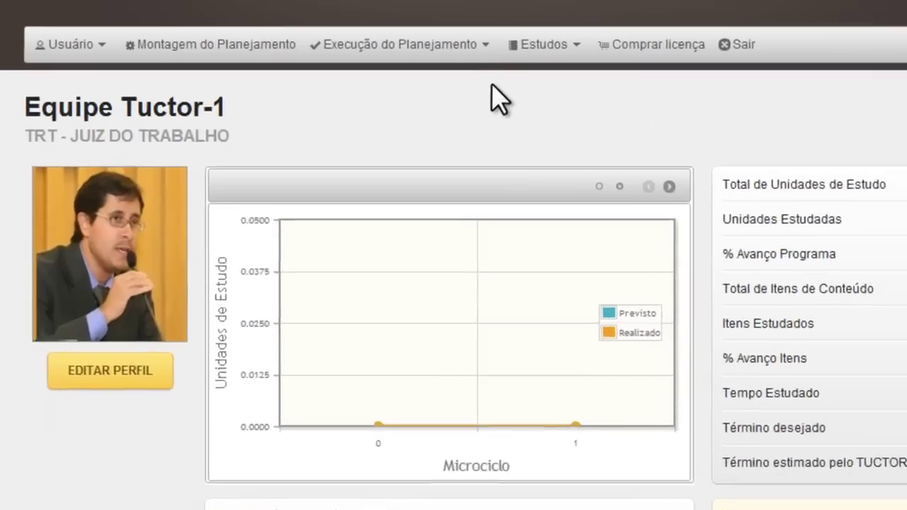
Step: Open Alimentação da Conta de Estudos and look at the feedback options for study units and content units
left_click(383, 37)
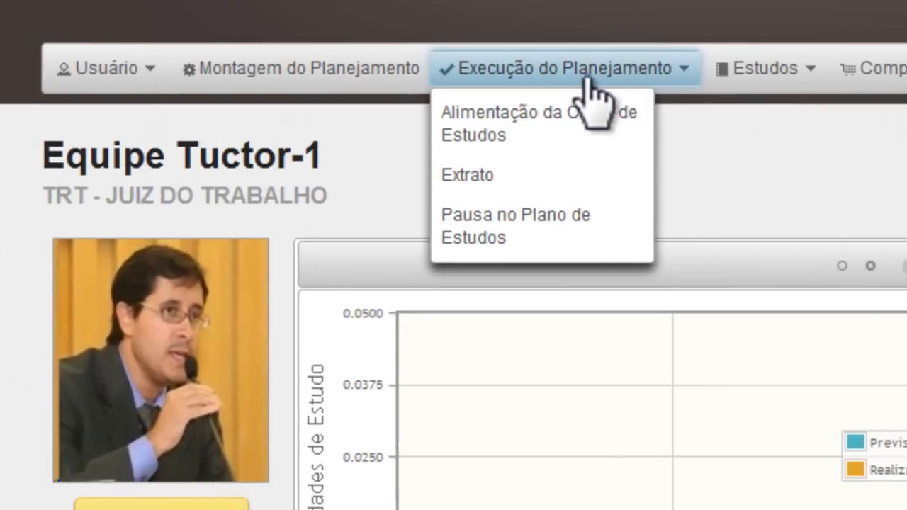
left_click(513, 129)
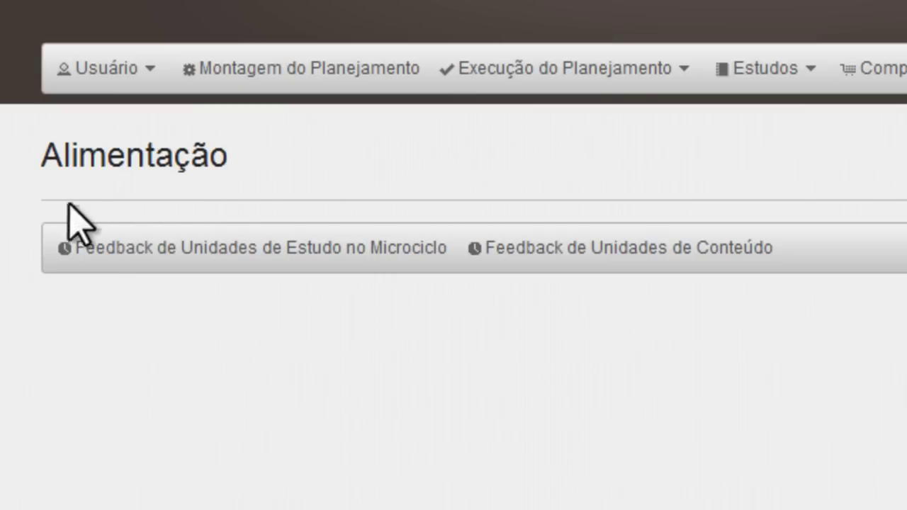
left_click(61, 258)
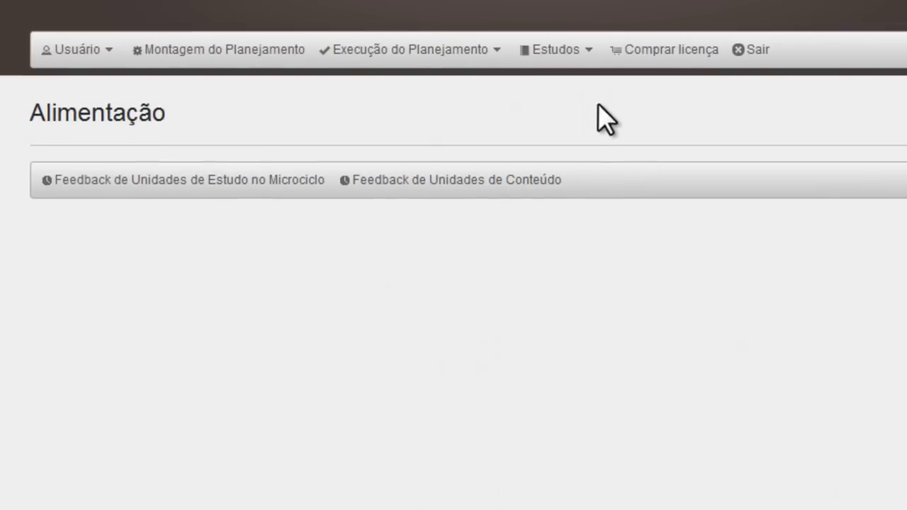
Step: Open the Extrato of the study plan and review its progress indicators and completion forecast
left_click(478, 51)
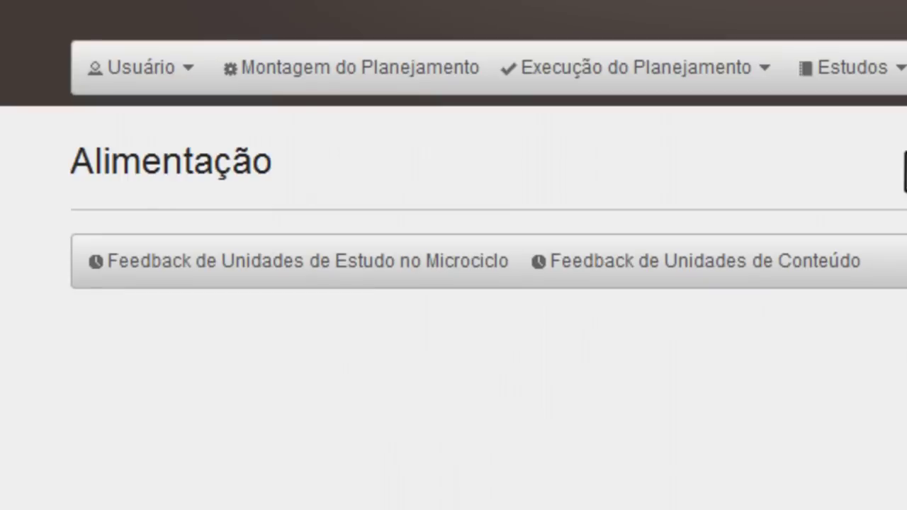
mouse_move(685, 77)
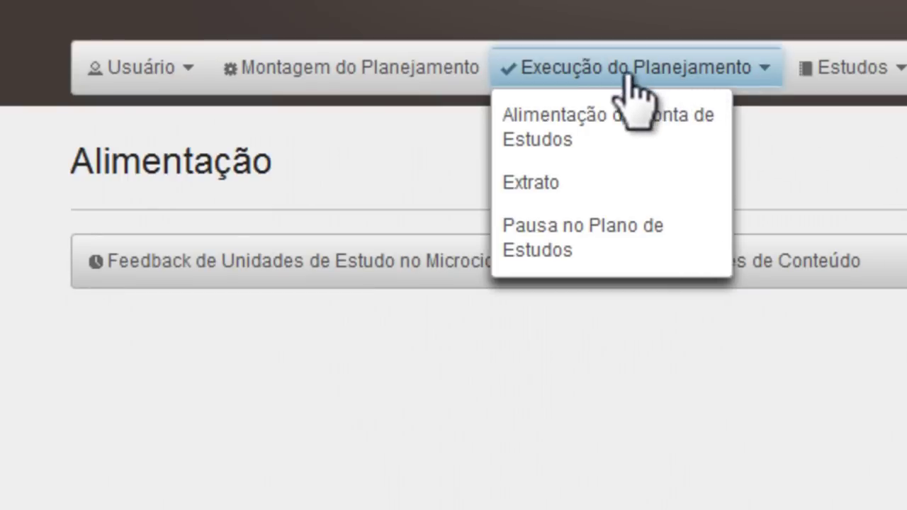
left_click(530, 190)
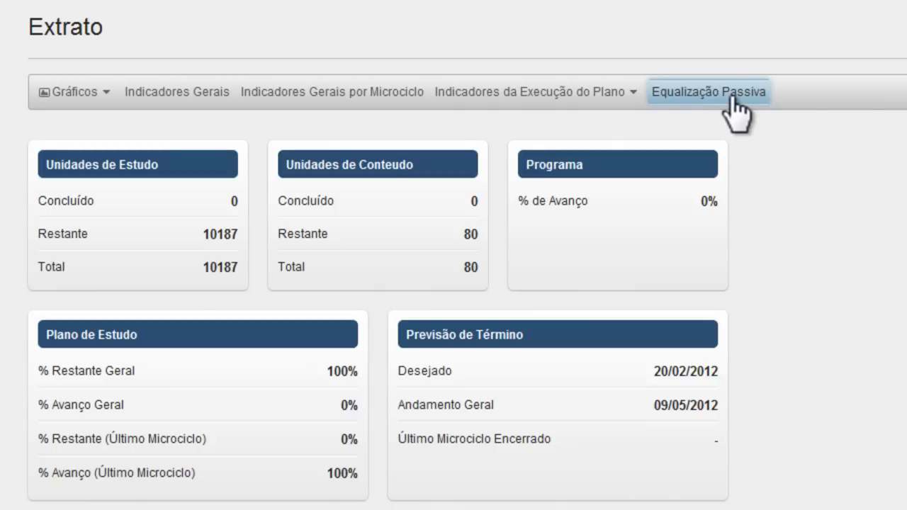
Step: Open the Pausa no Plano de Estudos page for pausing the study plan
left_click(333, 37)
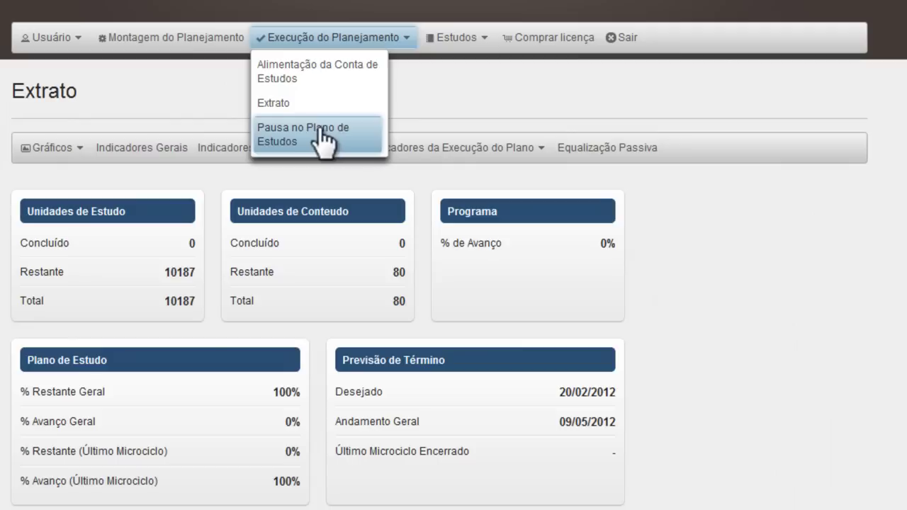
left_click(399, 119)
left_click(396, 48)
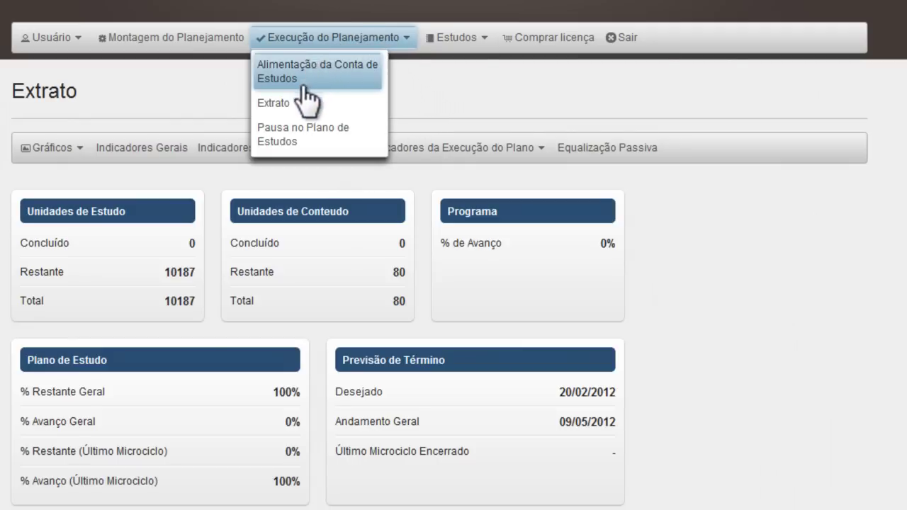
left_click(279, 127)
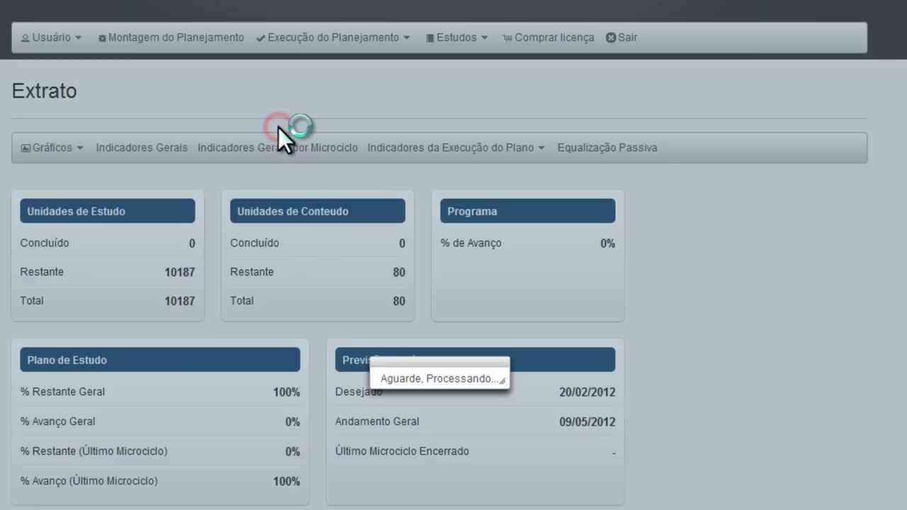